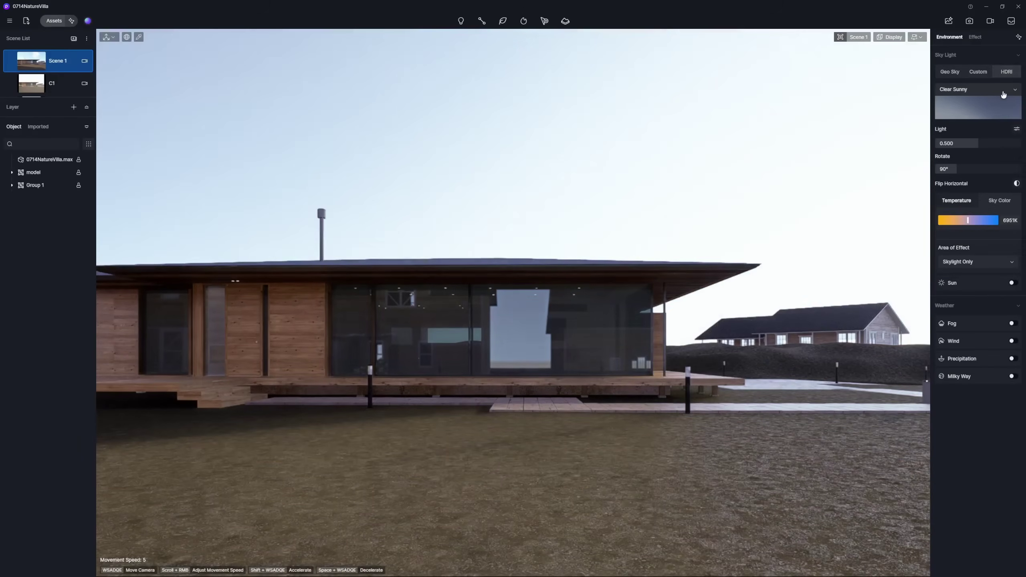
Replace the Clear Sunny sky with the overcast custom HDRI and set its separate skylight and background intensities to 1.
click(1003, 93)
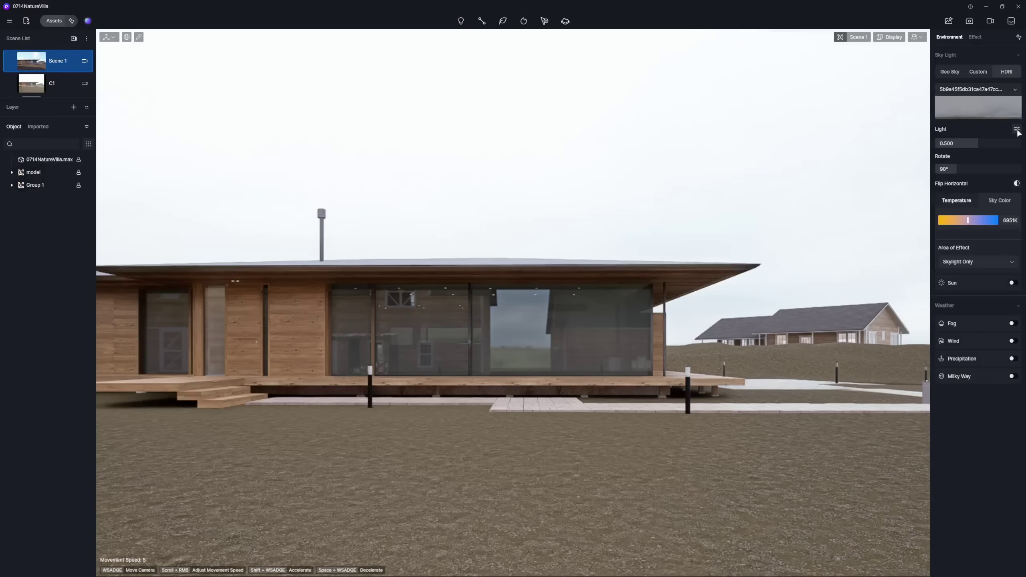
click(1017, 130)
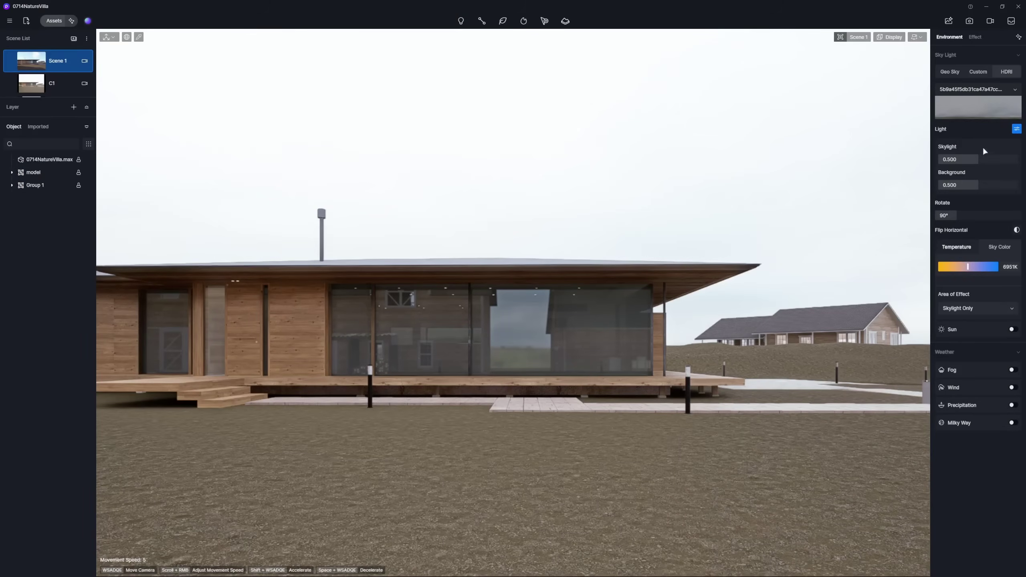
Enable fog and a sun with intensity 0.1, disk radius 10 and 6200K colour temperature, and update Scene 1 with this environment.
click(1013, 329)
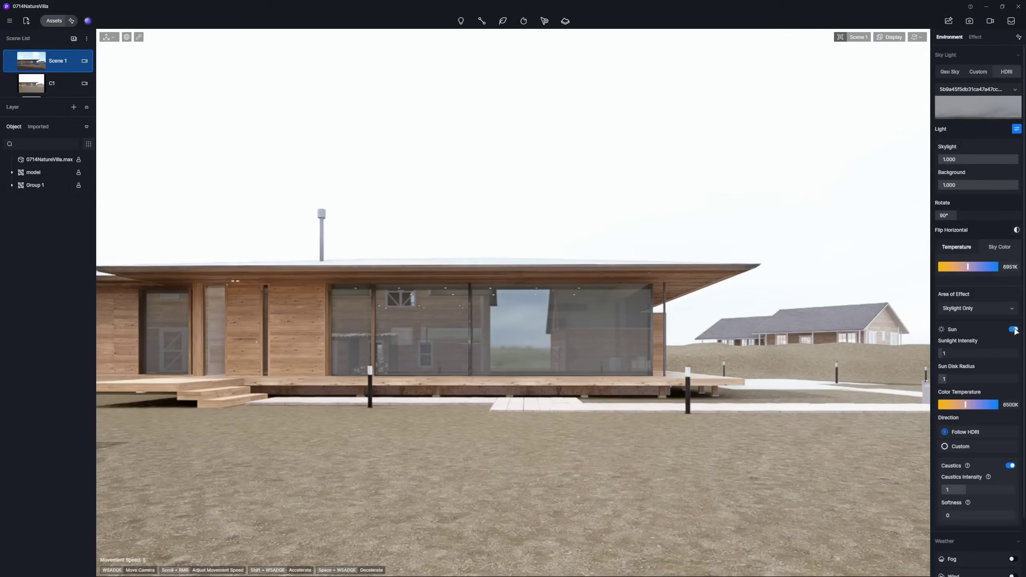
text(0.1)
key(Return)
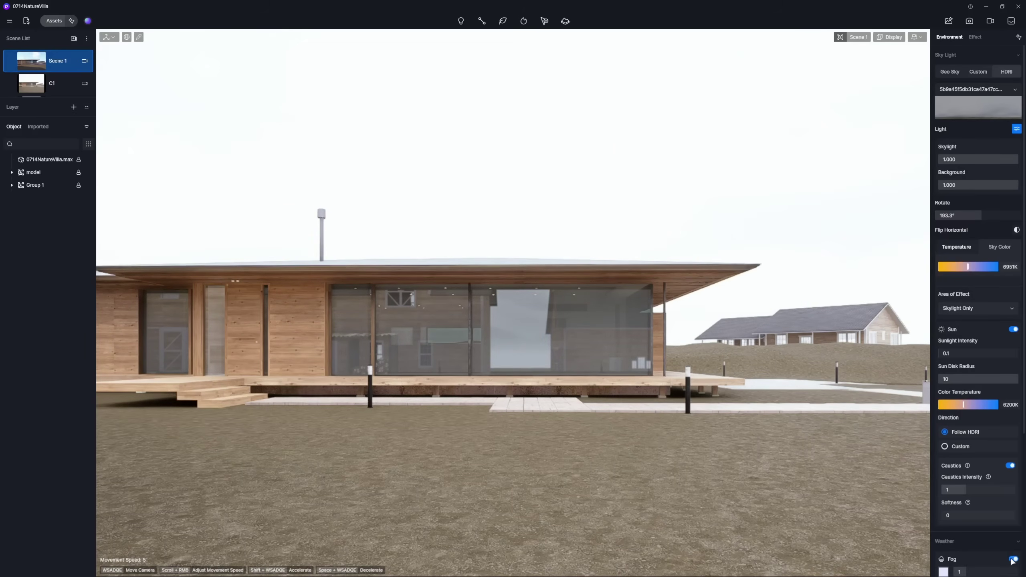
click(11, 62)
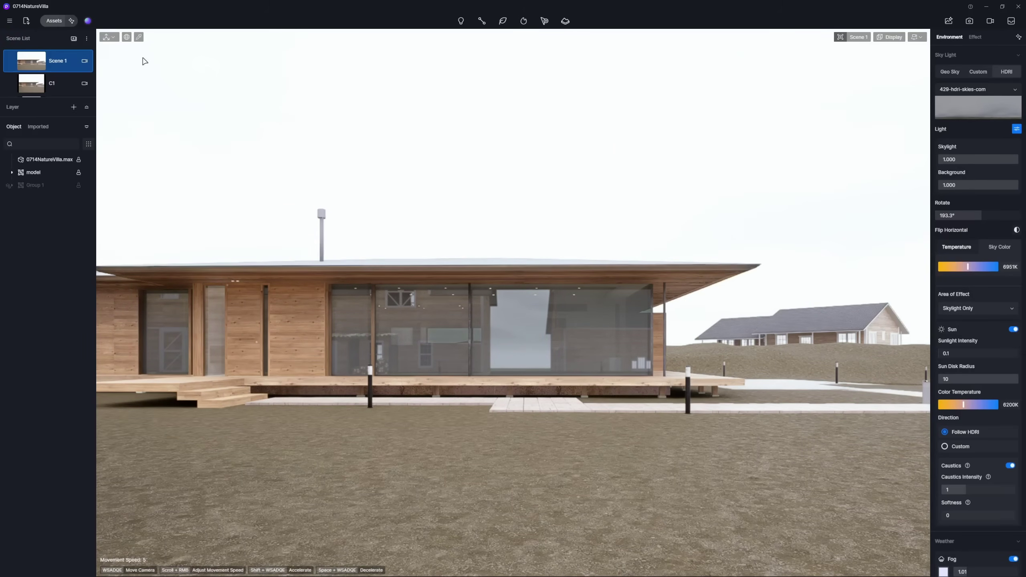
Place Autumn Trees 02 backdrop planes along all four sides of the site.
click(56, 21)
click(13, 37)
click(31, 184)
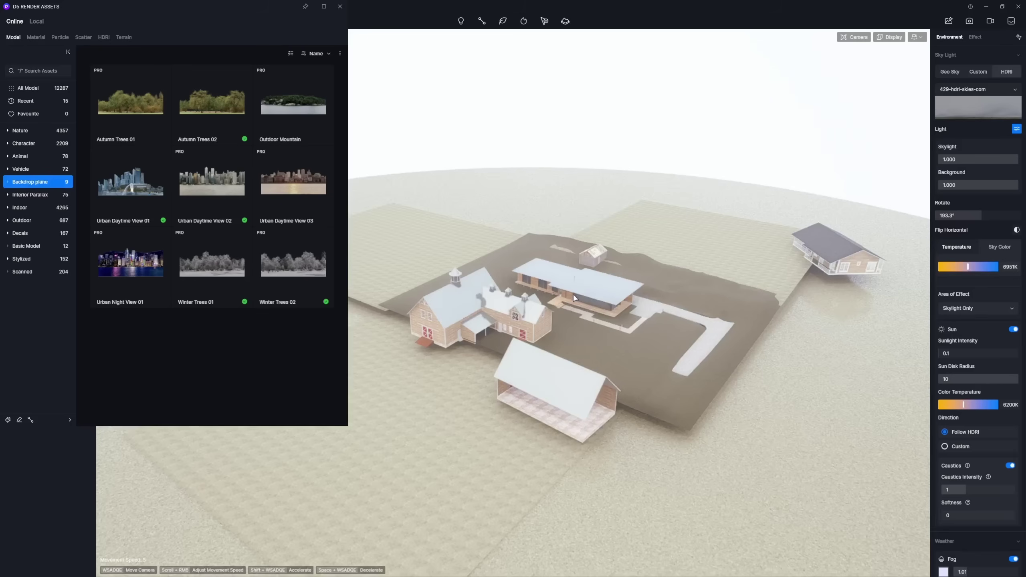
click(218, 105)
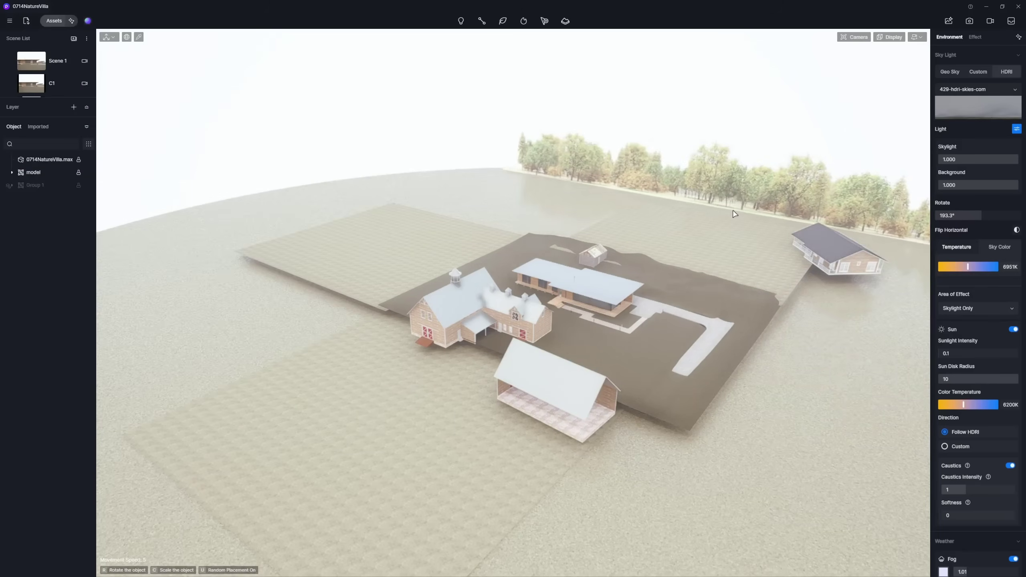
click(732, 232)
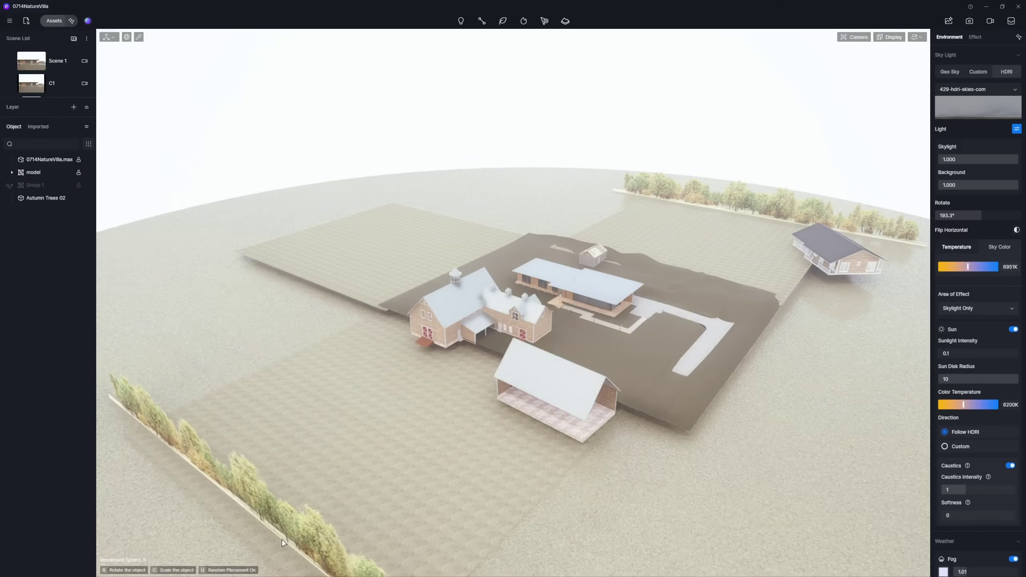
click(322, 451)
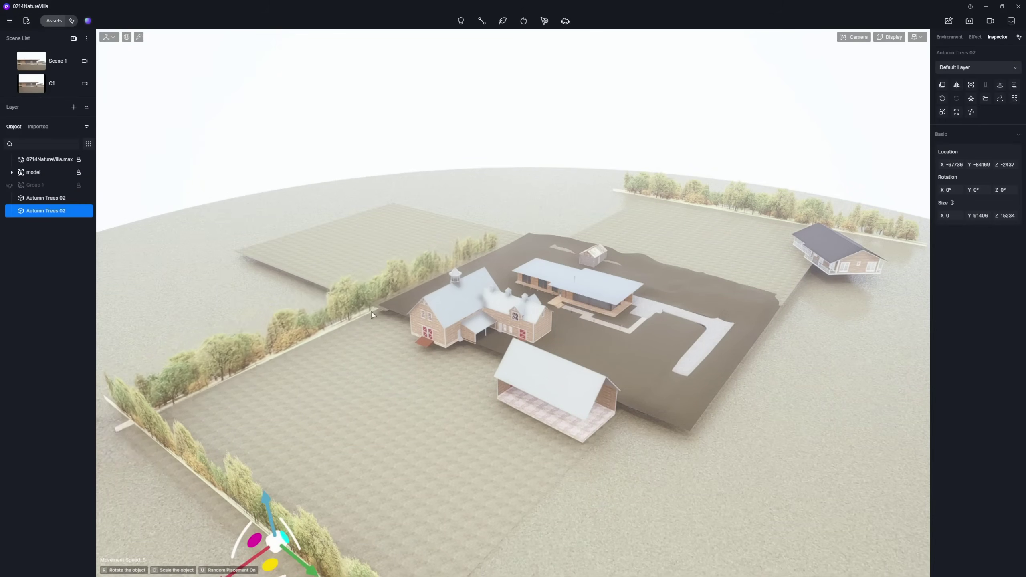
click(384, 301)
shift+drag(430, 316, 695, 399)
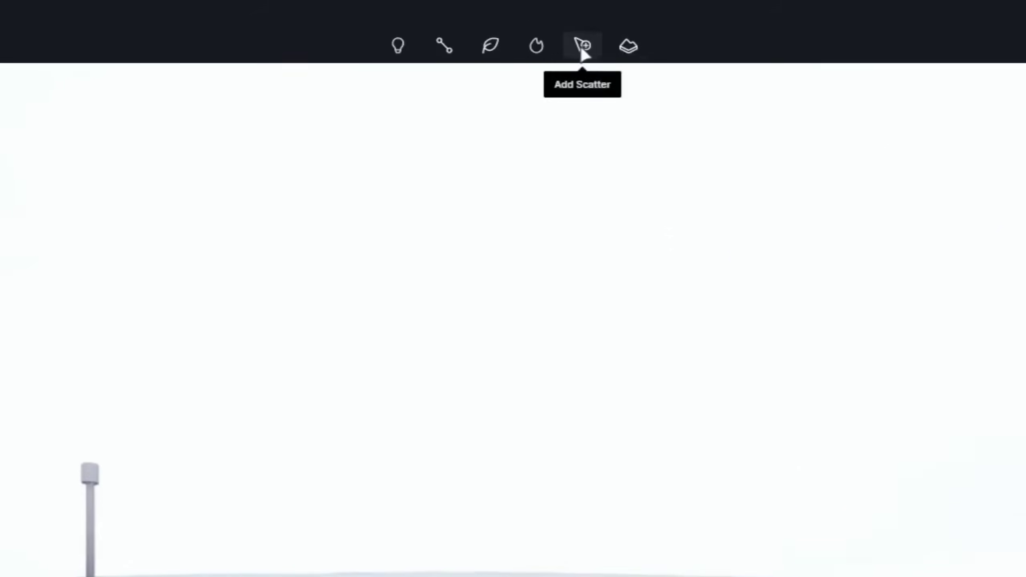
Scatter the Meadow05 lawn landscape preset over the brown terrain around the villa.
click(545, 20)
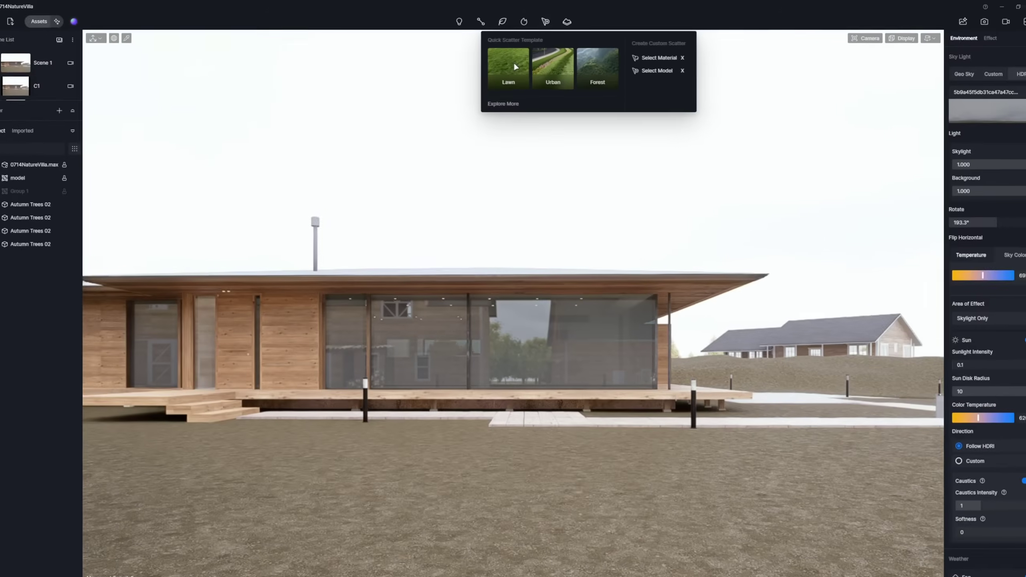
click(515, 142)
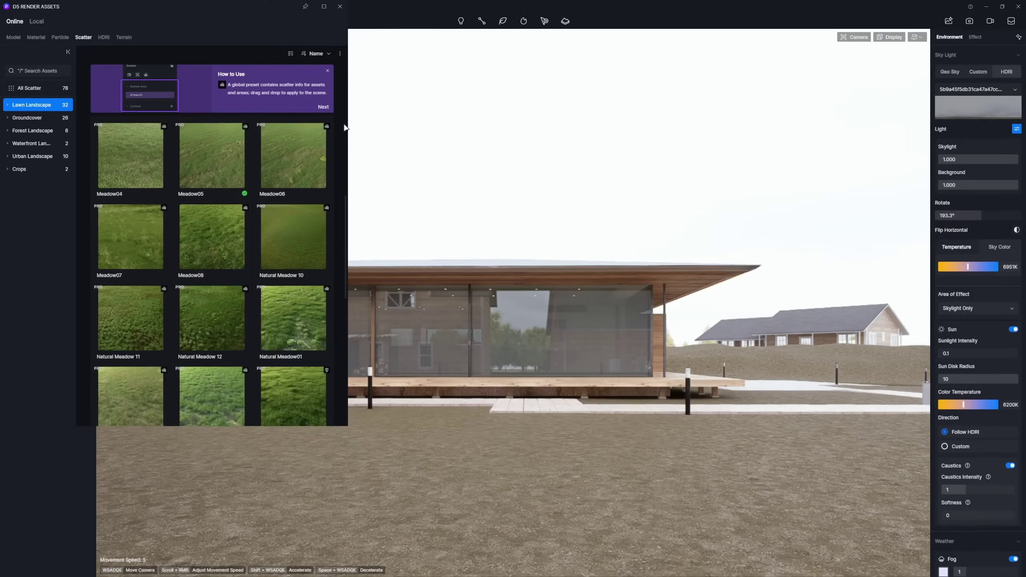
drag(222, 159, 536, 103)
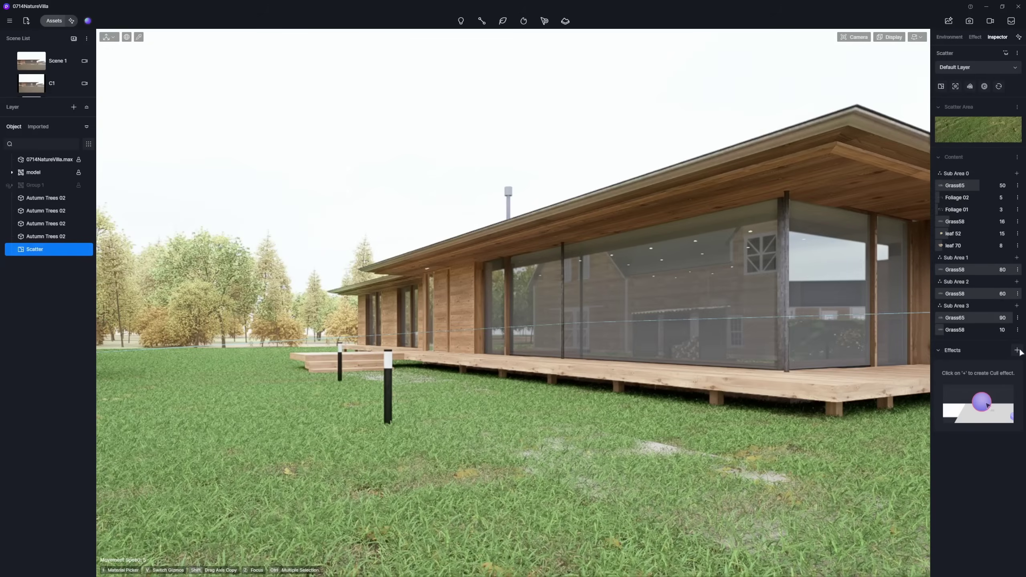
Cull the grass on the paved path with a 0.2 m range, falloff distance 0.4 m and 10% noise.
click(533, 70)
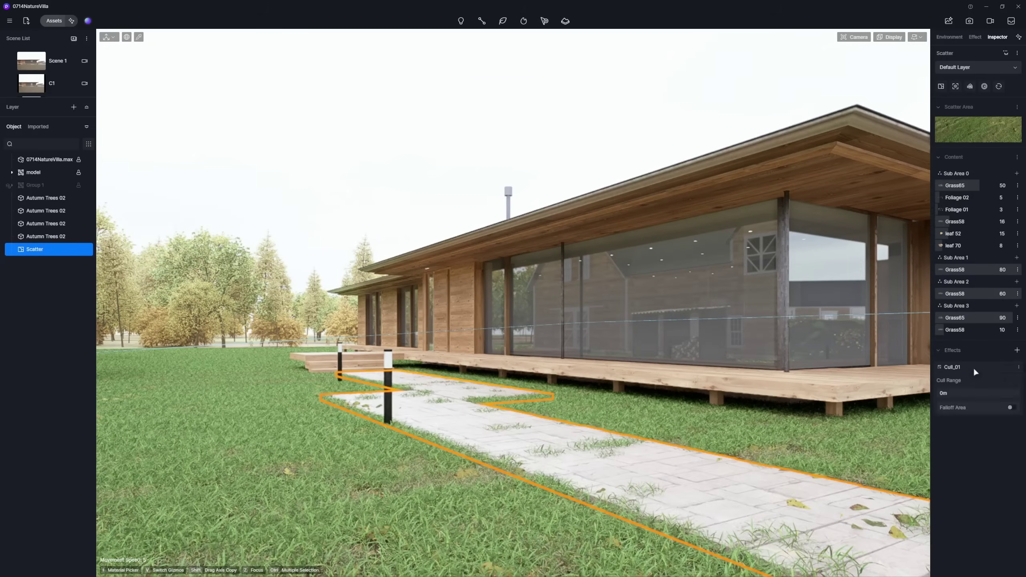
click(1012, 407)
text(0.05)
key(Return)
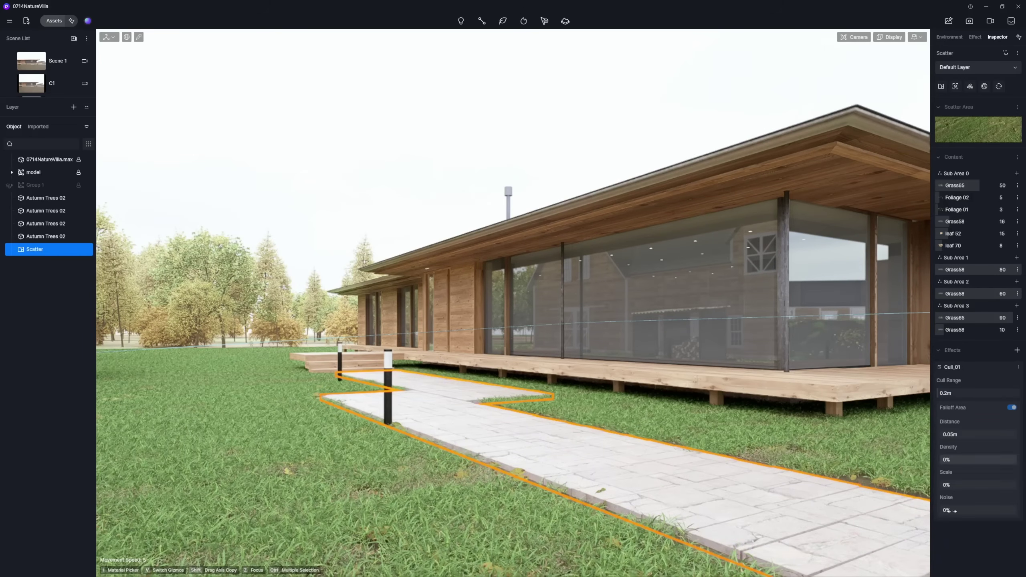
click(951, 511)
text(10)
key(Return)
click(947, 436)
text(0.)
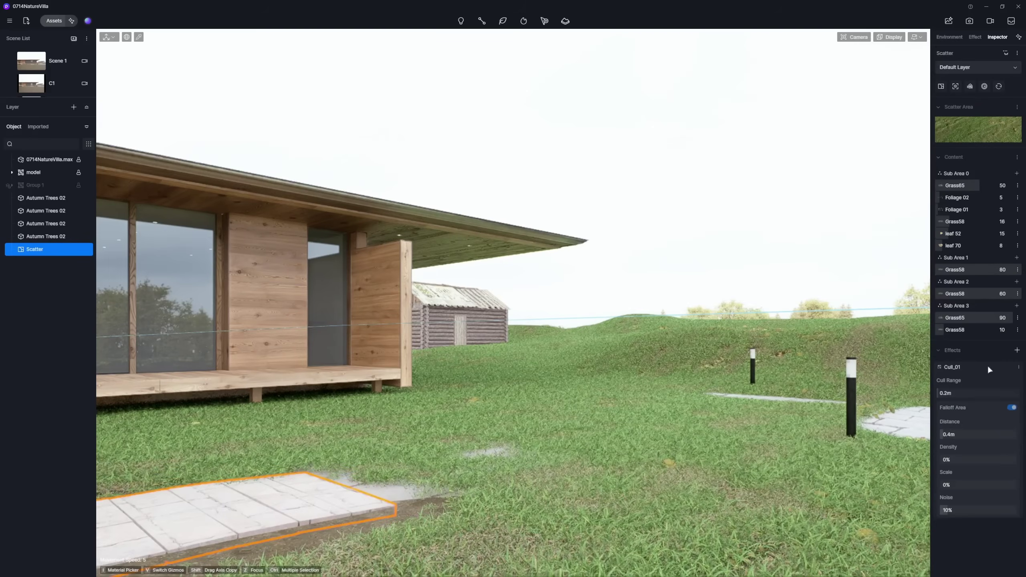
Add a second cull effect with a 0.2 m range for the other paving and return to the Scene 1 view.
click(993, 366)
click(534, 69)
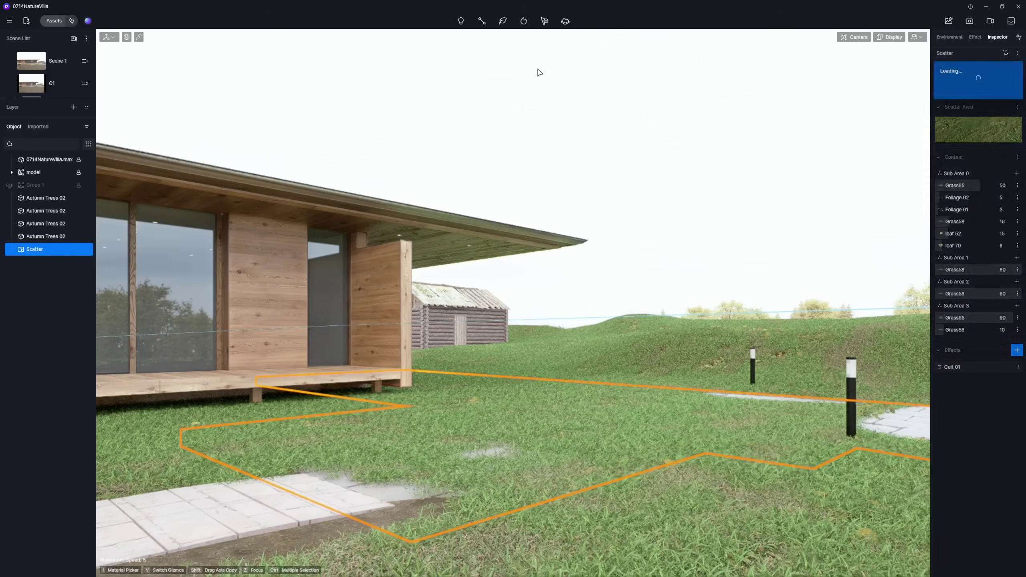
click(34, 62)
Apply a patchy black-and-white preset distribution image to Sub Area 1 of the lawn scatter.
click(35, 249)
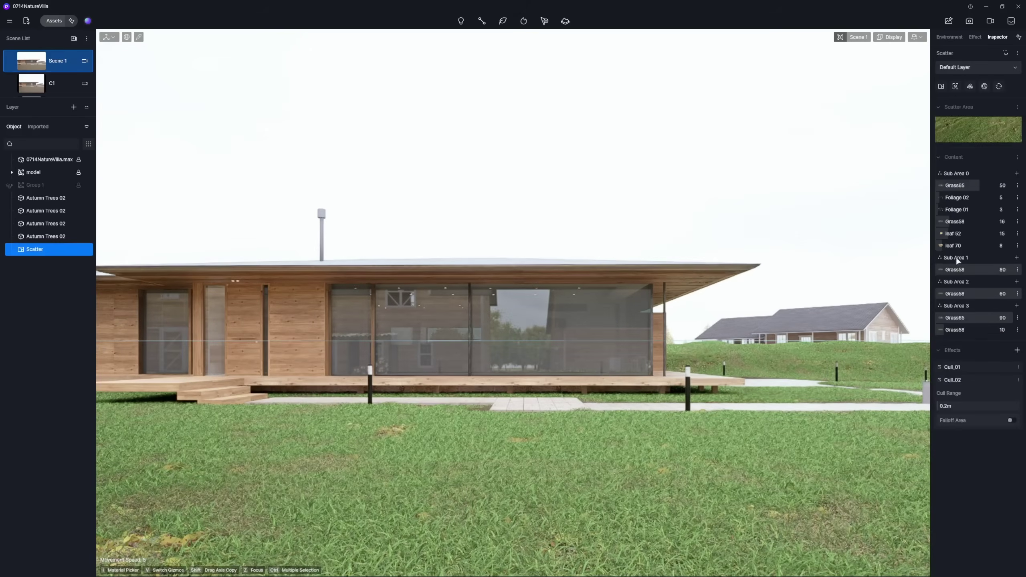
click(956, 258)
click(849, 250)
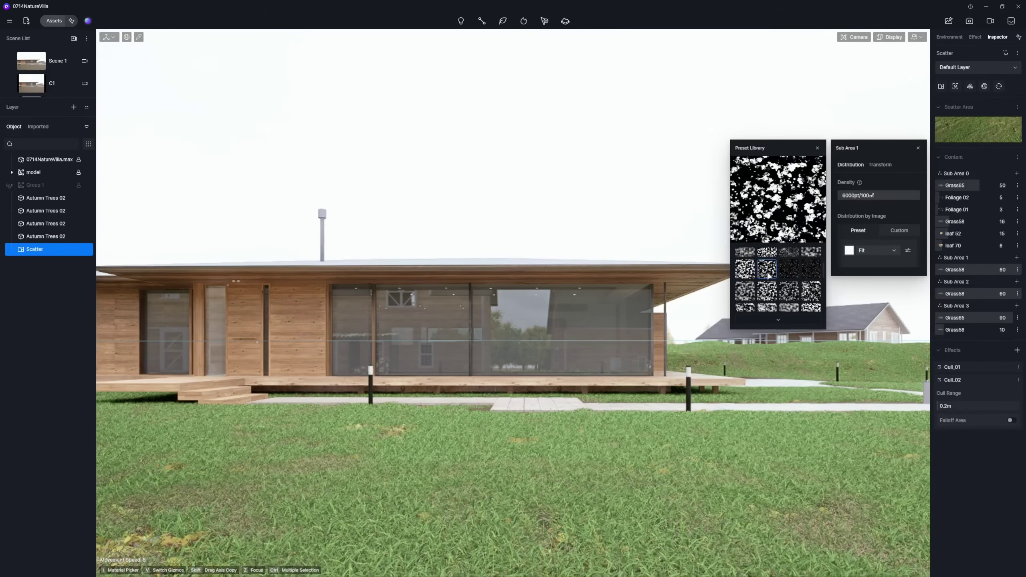
double_click(750, 275)
Map Sub Area 1's distribution image by UV and set its stretch to 2 in X and Y.
click(908, 250)
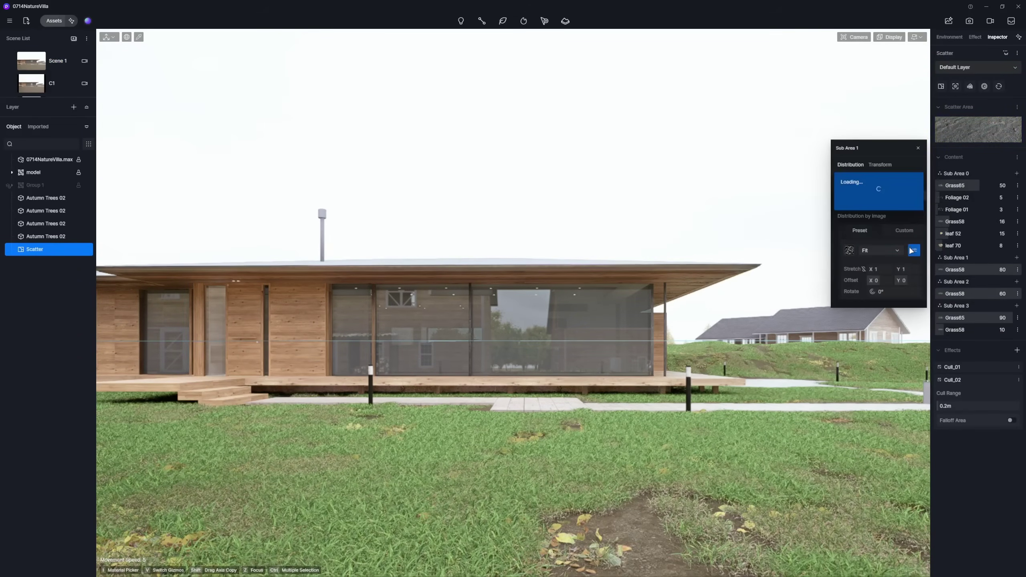
click(908, 251)
click(893, 250)
click(880, 289)
click(907, 251)
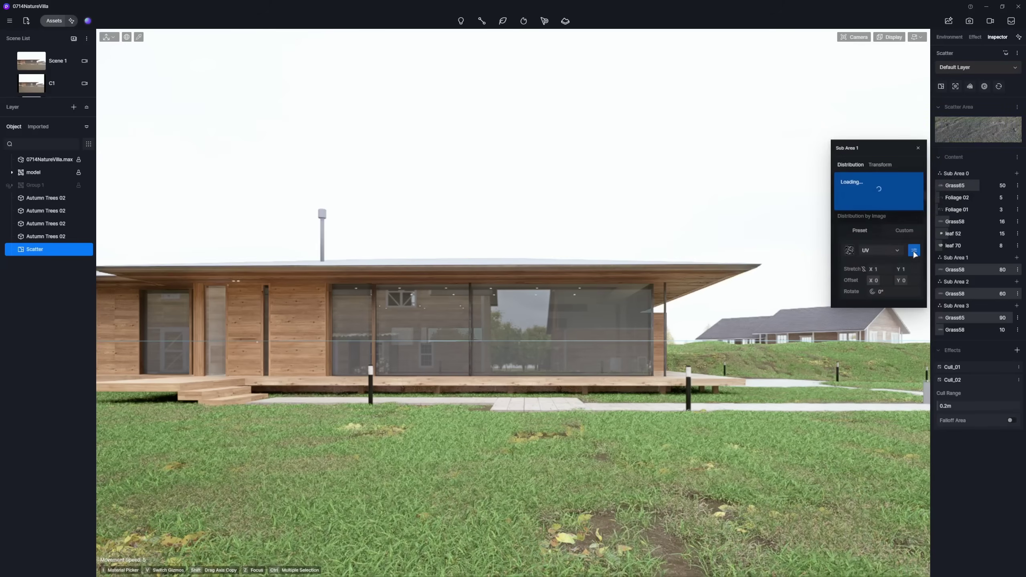
text(2)
key(Return)
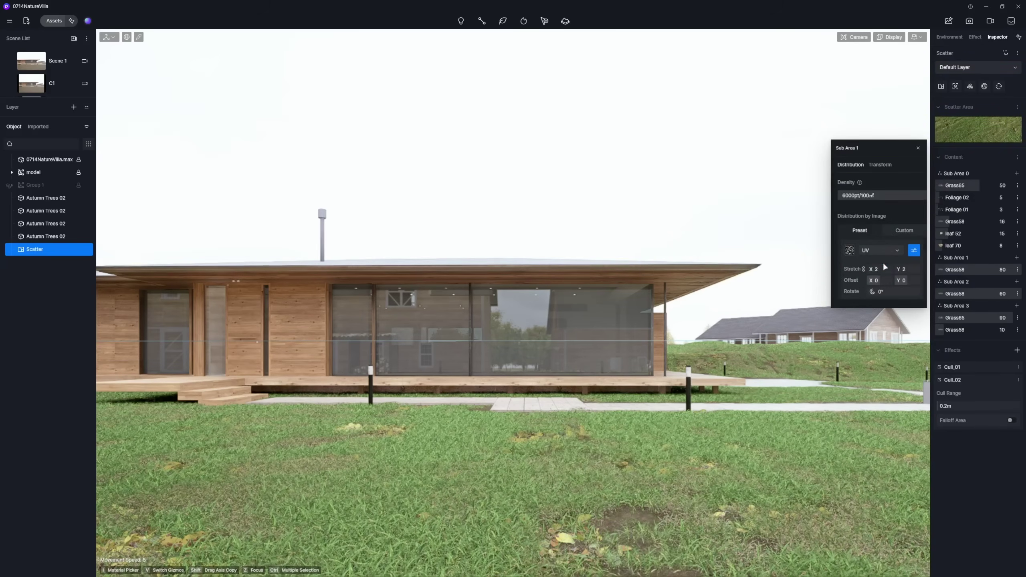
Give Sub Area 2 of the scatter a speckled preset distribution image mapped by UV.
click(849, 251)
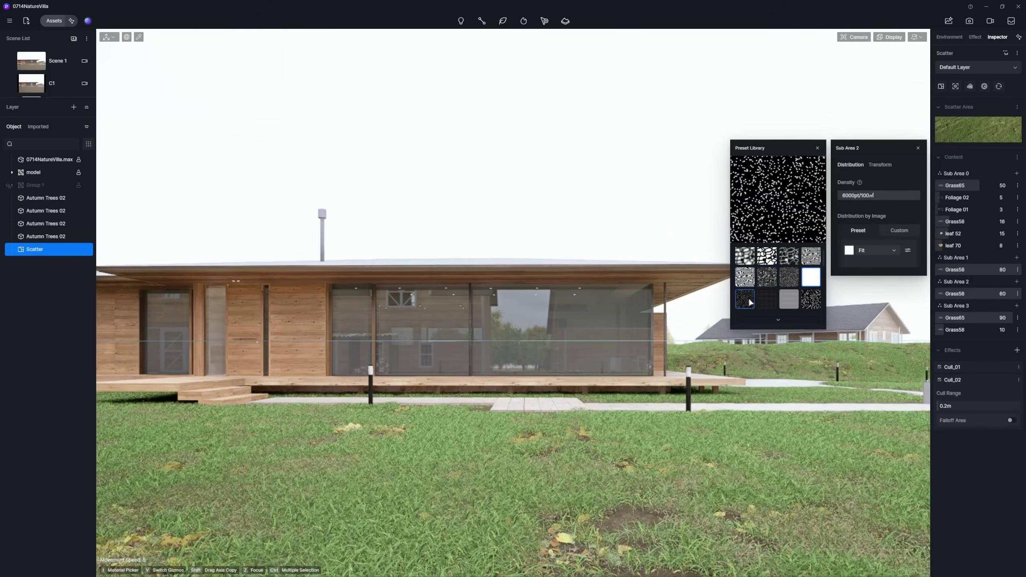
click(764, 294)
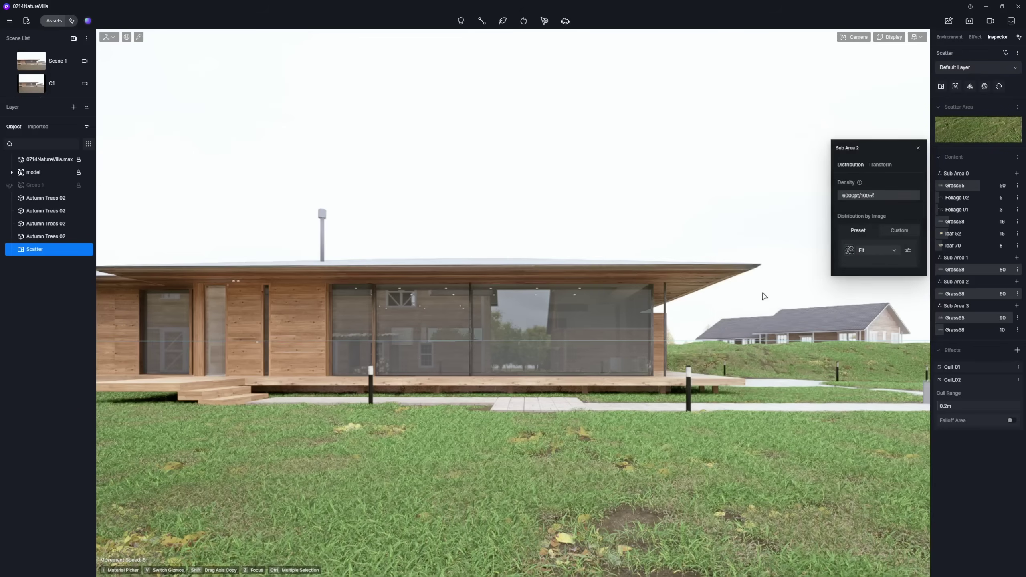
click(907, 251)
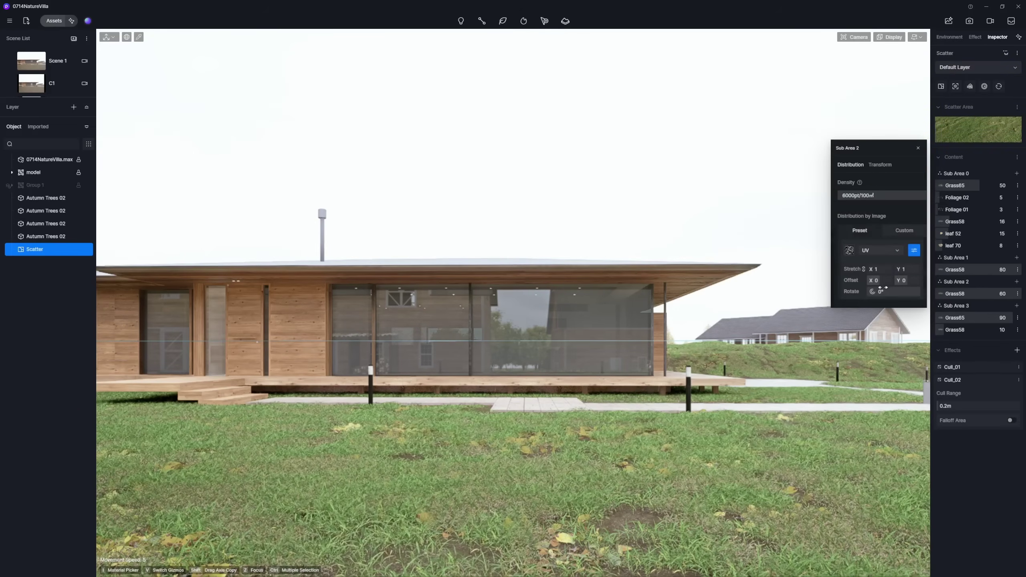
click(808, 244)
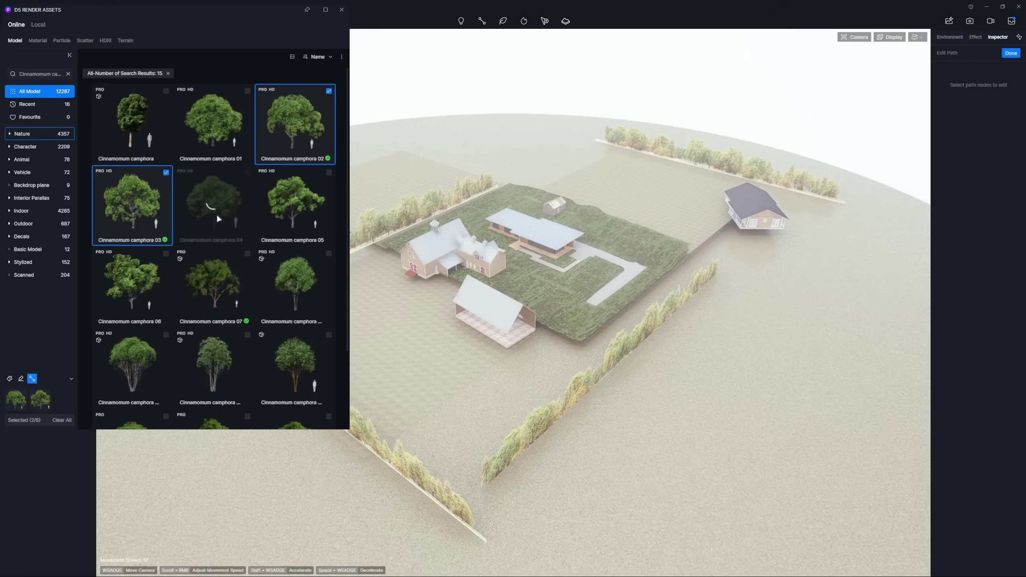
Draw a vegetation path of Cinnamomum camphora trees along the far edge of the site, ending near the outlying house.
click(698, 188)
click(788, 190)
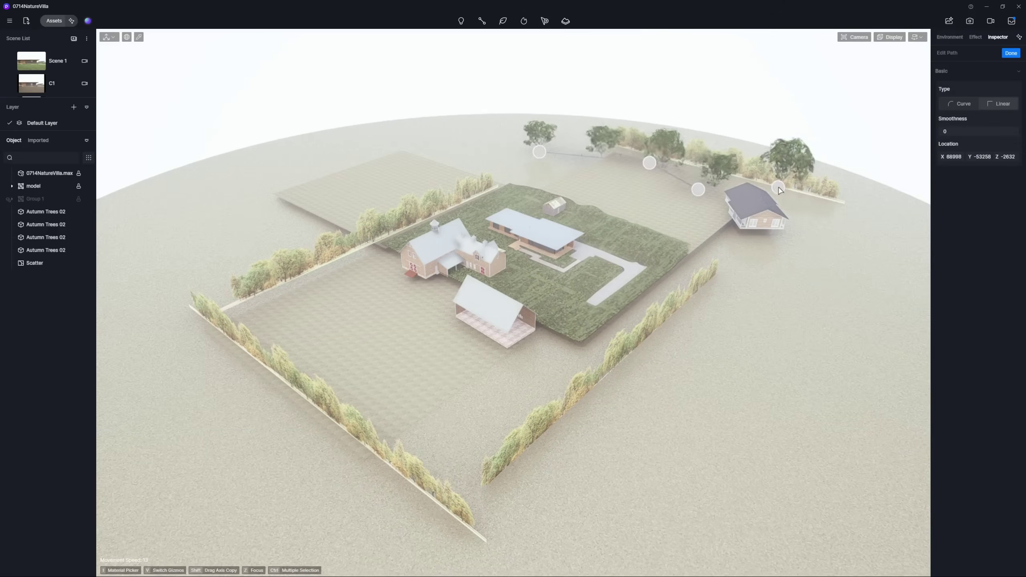
click(1011, 55)
Set the tree path to 12 trees, random spacing 0.2, random offset 49.78 m, size 0.65 and random size 0.25, and shift it slightly.
drag(943, 328, 947, 328)
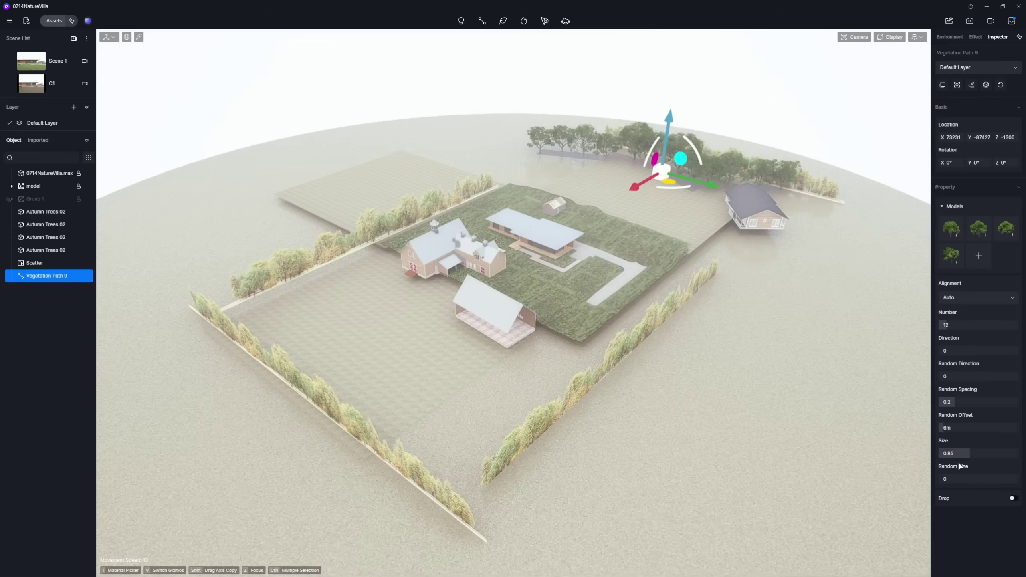
drag(946, 430, 979, 430)
mouse_move(669, 182)
mouse_down()
mouse_move(690, 187)
mouse_move(685, 192)
mouse_up()
Copy the tree path to the open ground in front of the outlying house, rotated to 97°, and lower it to the ground.
drag(696, 198, 804, 360)
drag(813, 367, 828, 404)
drag(806, 359, 788, 348)
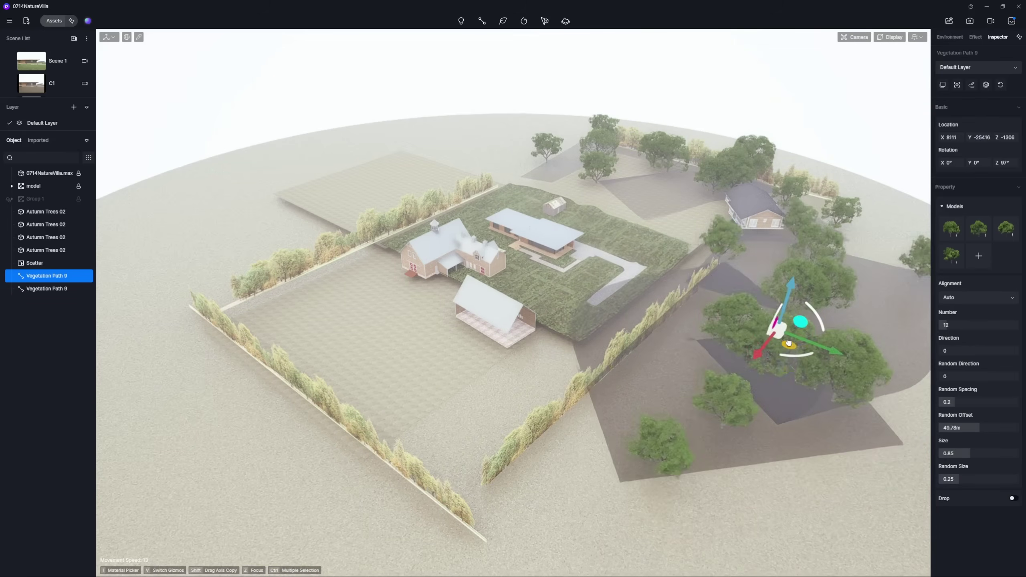
drag(788, 298, 782, 320)
Lower and nudge the original far-edge tree path, and increase its random direction.
click(685, 180)
drag(687, 137, 687, 145)
drag(684, 198, 688, 197)
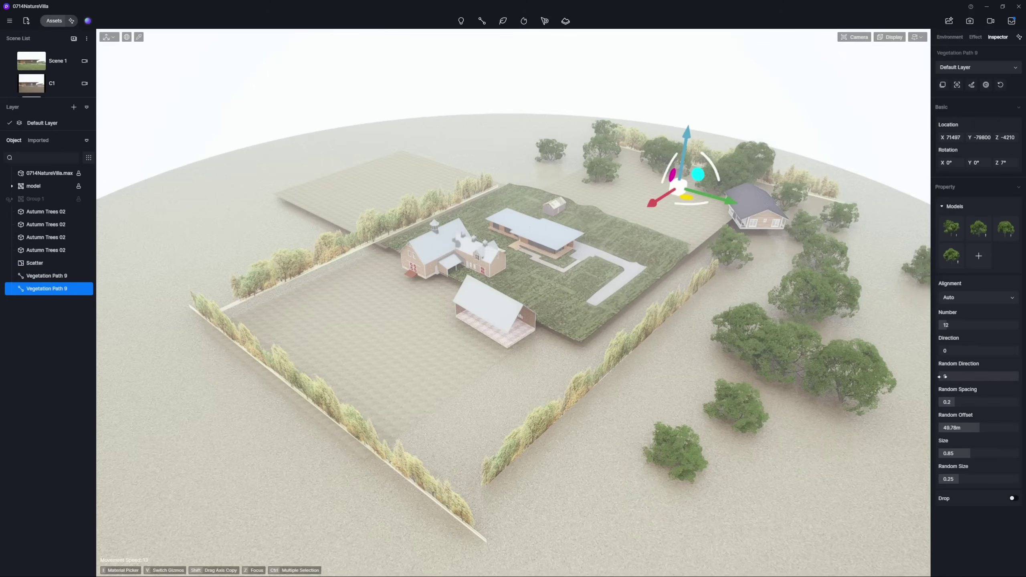
drag(942, 377, 982, 377)
Copy the far-edge tree path to the area behind the barn and rotate it to follow that side of the site.
drag(686, 197, 459, 192)
drag(464, 200, 501, 178)
mouse_move(453, 198)
mouse_down()
mouse_move(396, 199)
mouse_move(445, 190)
mouse_up()
click(530, 201)
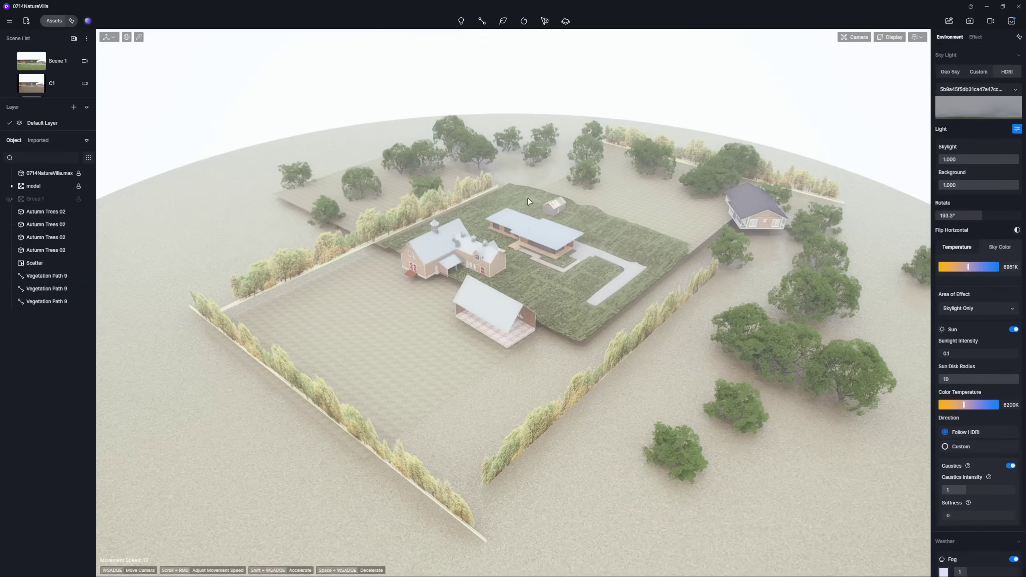
Place four Quercus agrifolia 03 trees around the villa: two at the far side and two on the near ground beside the driveway.
click(57, 61)
click(510, 365)
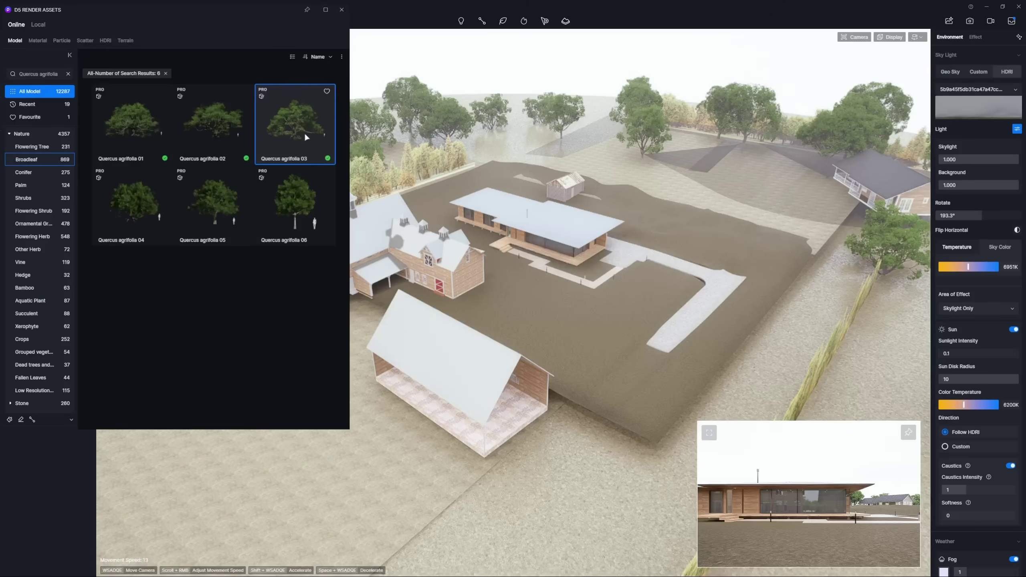
click(305, 135)
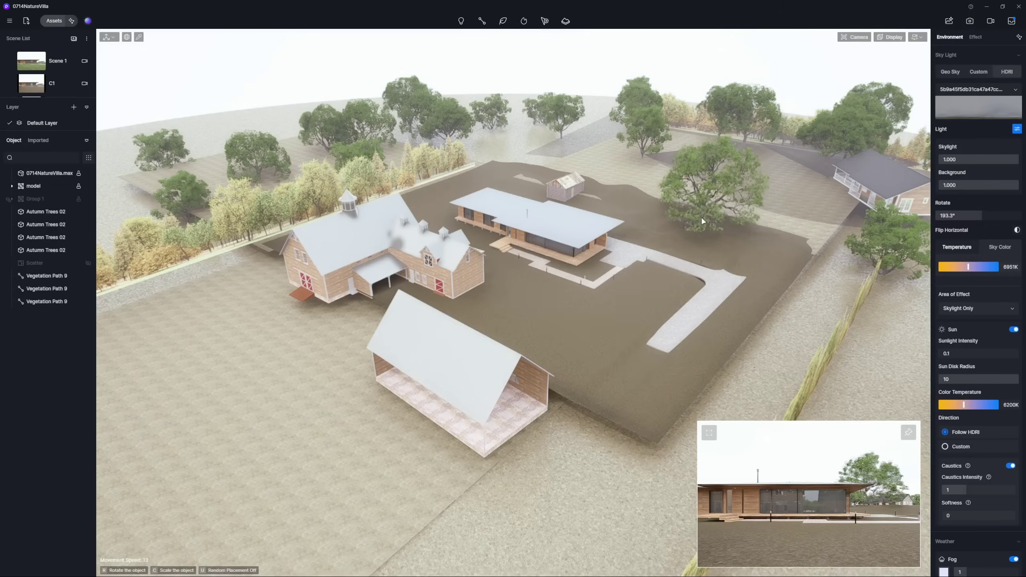
click(687, 226)
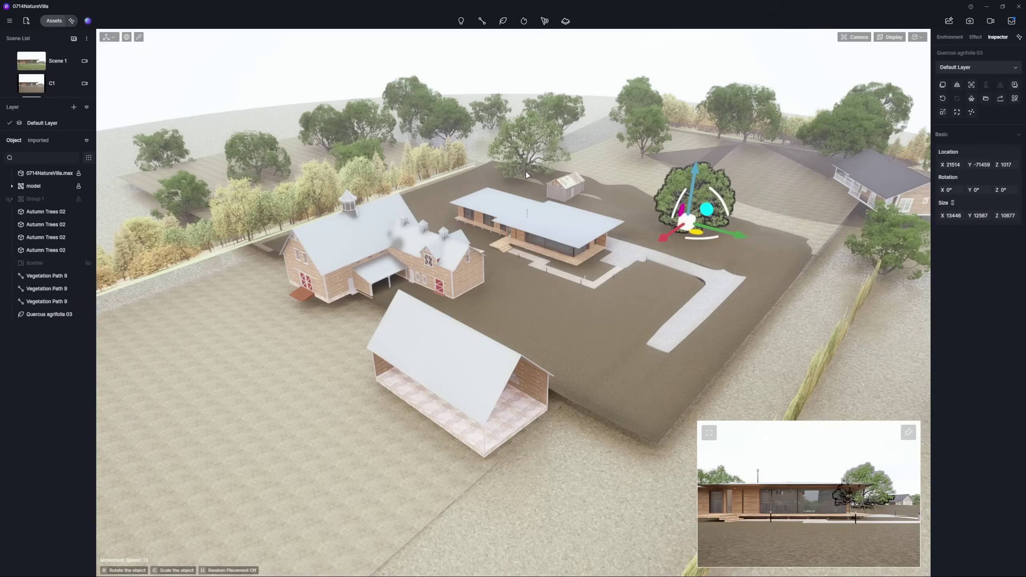
click(526, 172)
click(706, 359)
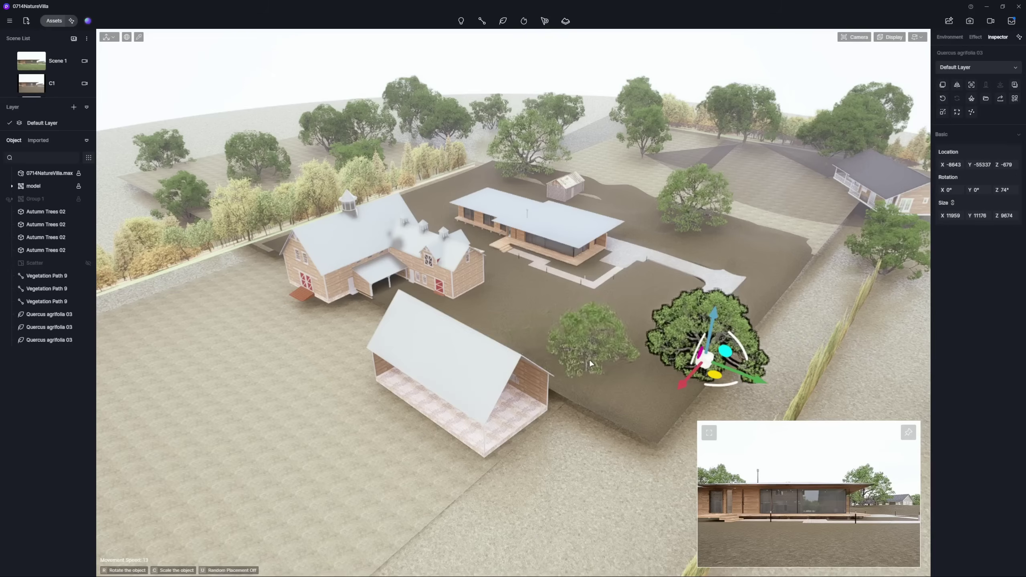
click(592, 357)
key(Escape)
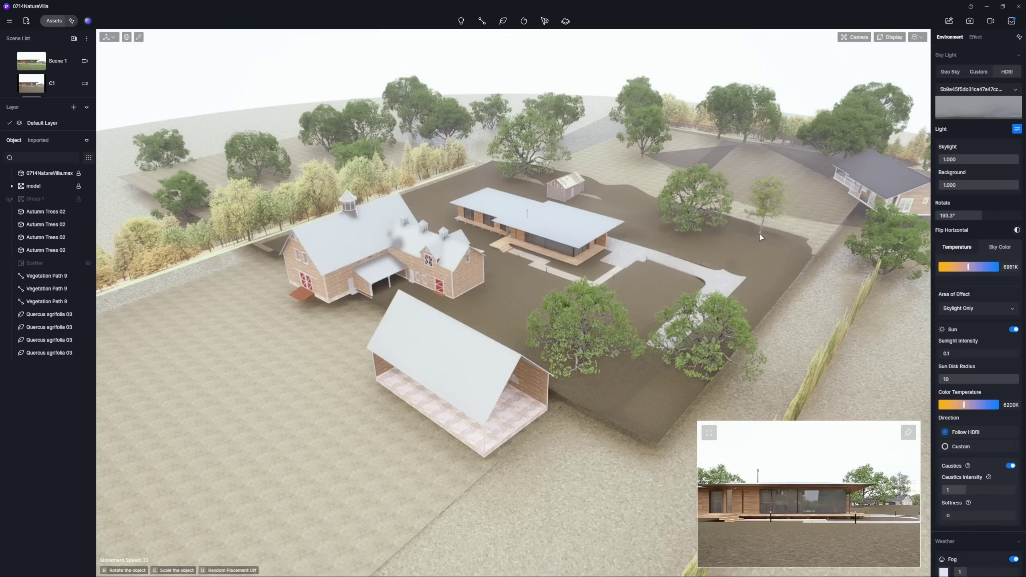
Place a Fagus grandifolia 01 tree at the site edge near the outlying house, and reposition the neighbouring Quercus agrifolia tree.
click(784, 239)
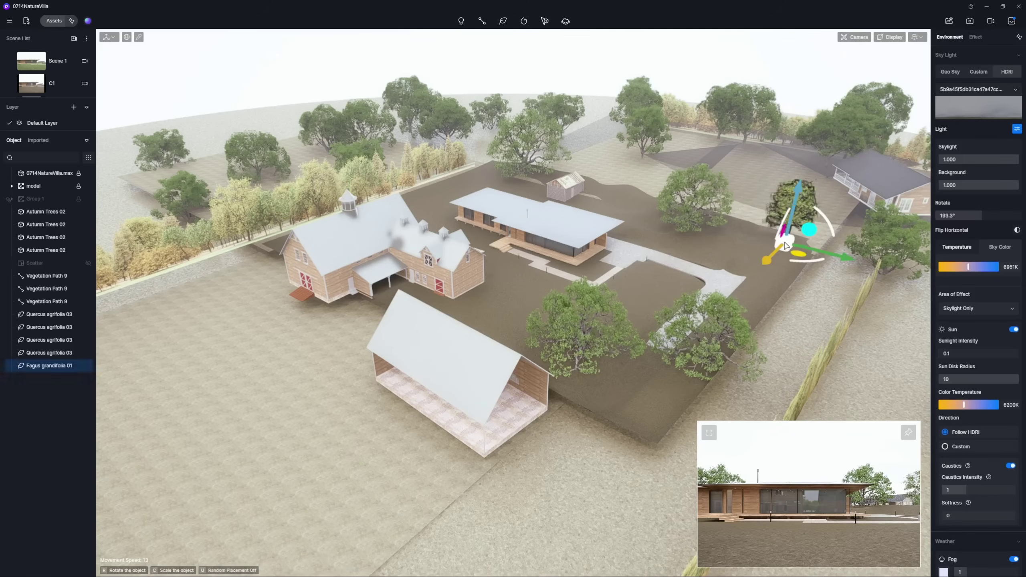
click(698, 236)
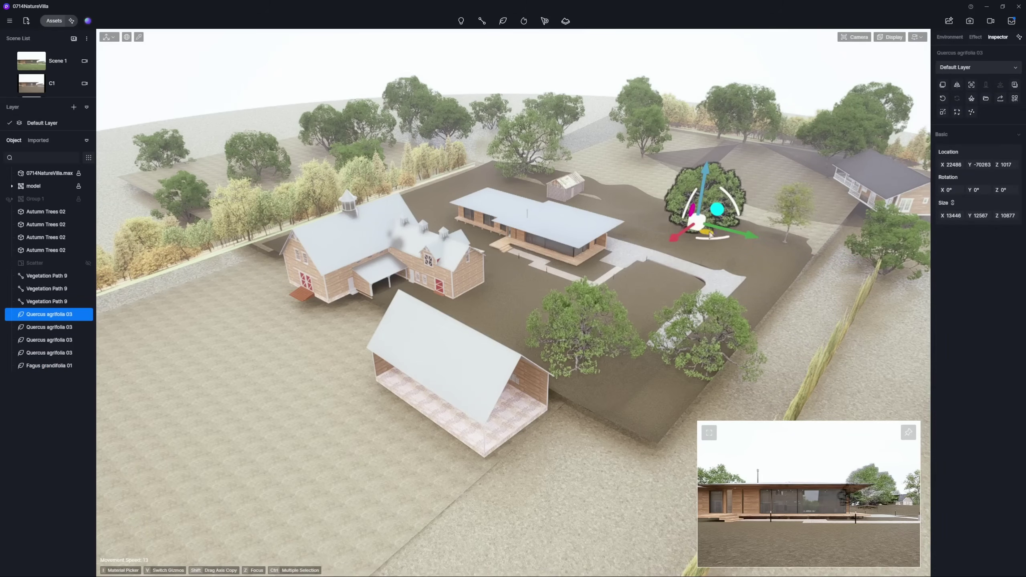
drag(705, 177, 705, 181)
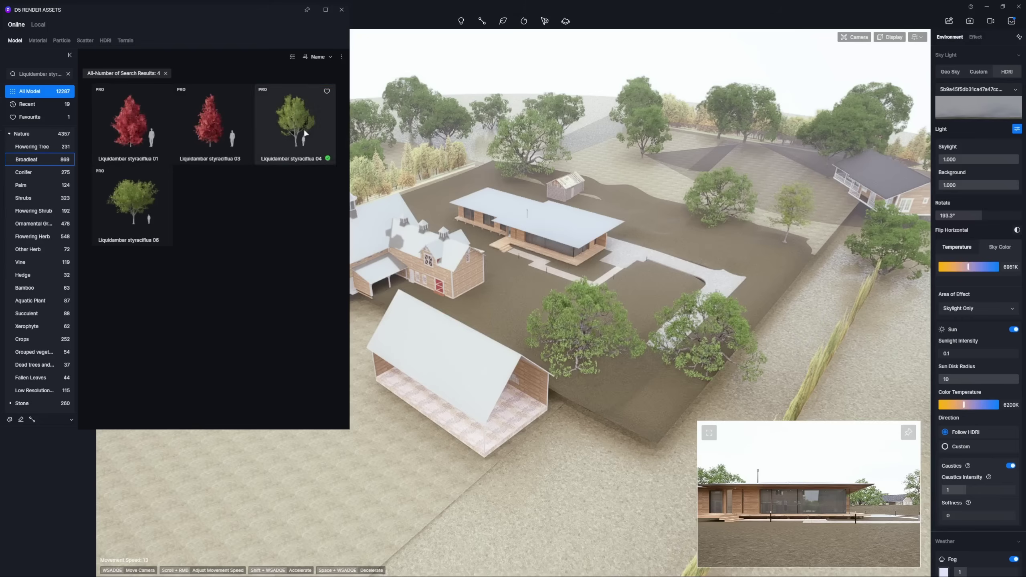
Place two Liquidambar styraciflua 04 trees, one between the barn and the open gabled shed and one on the open ground beside them.
click(305, 134)
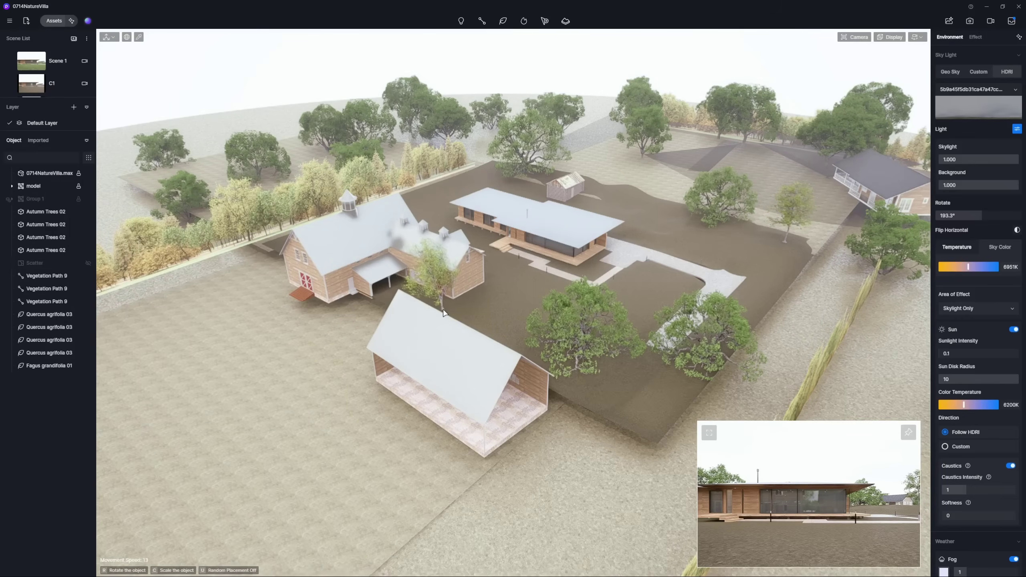
click(443, 312)
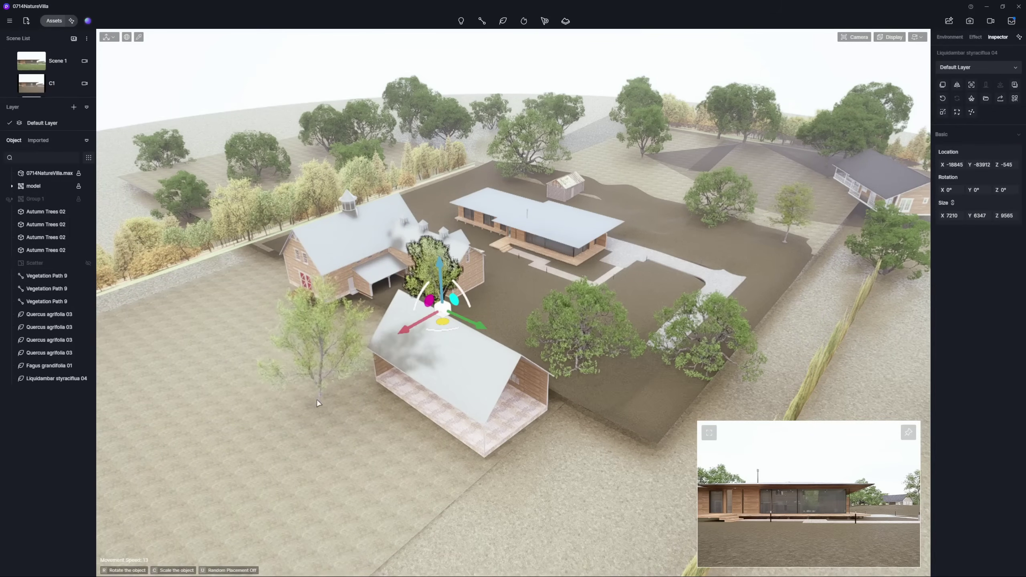
click(313, 400)
key(Escape)
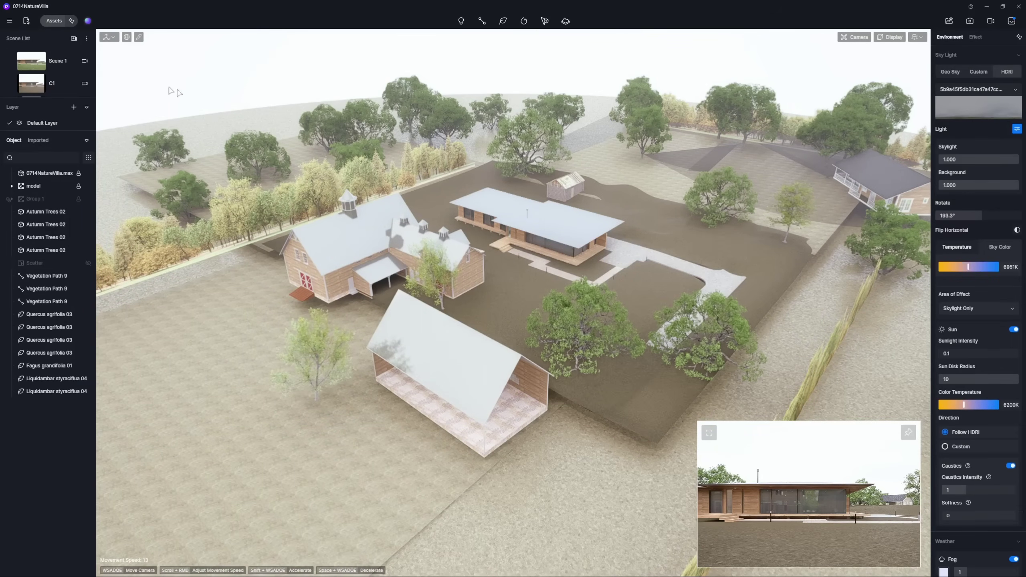
Place an Ash tree 03 on the lawn in front of the villa and copy it across the lawn.
click(38, 61)
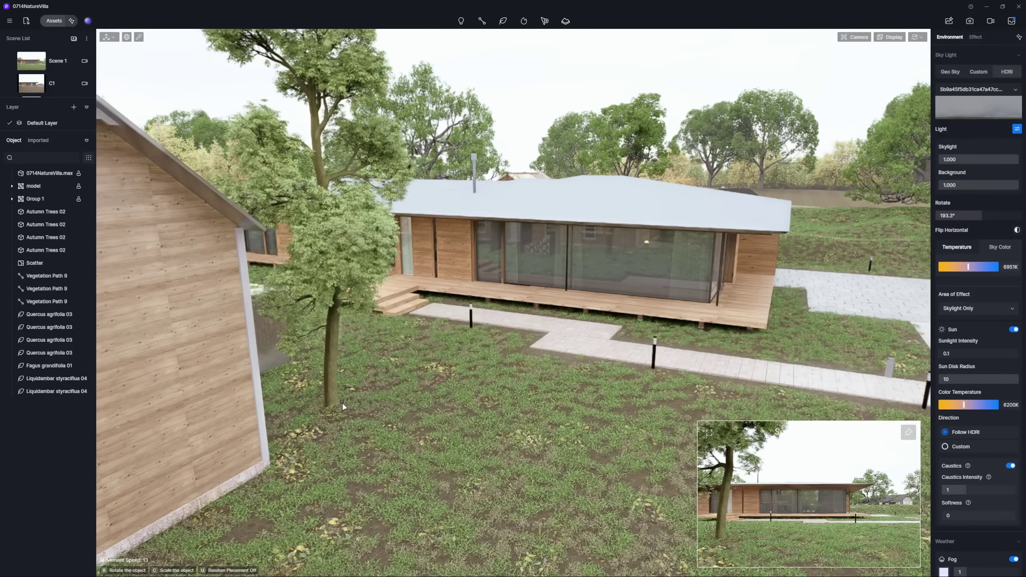
click(344, 400)
shift+drag(343, 399, 640, 470)
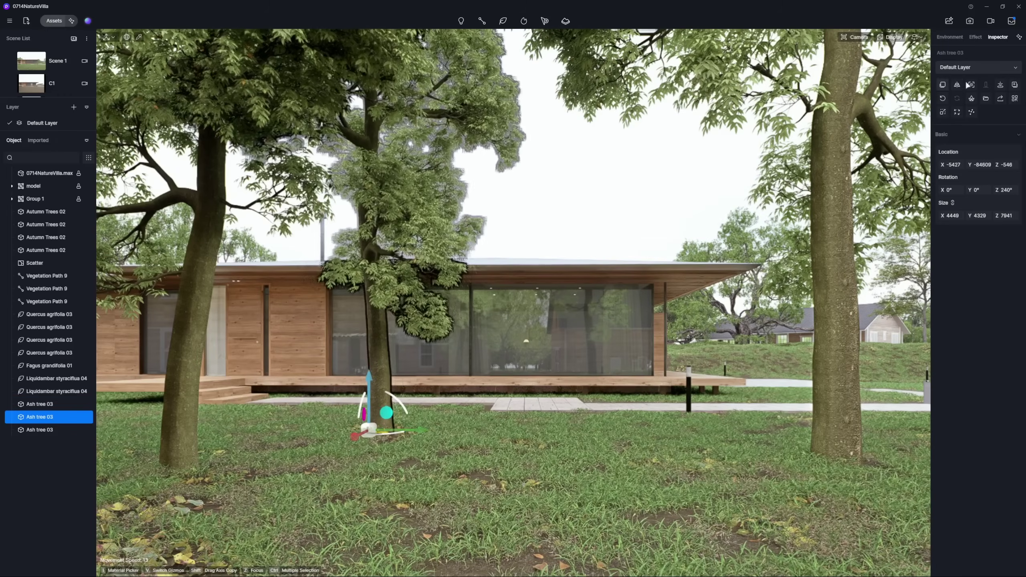
Adjust the size and position of the ash tree nearest the villa's open corner, and place the virnfdhew_High trunk in the foreground.
key(v)
click(836, 452)
key(v)
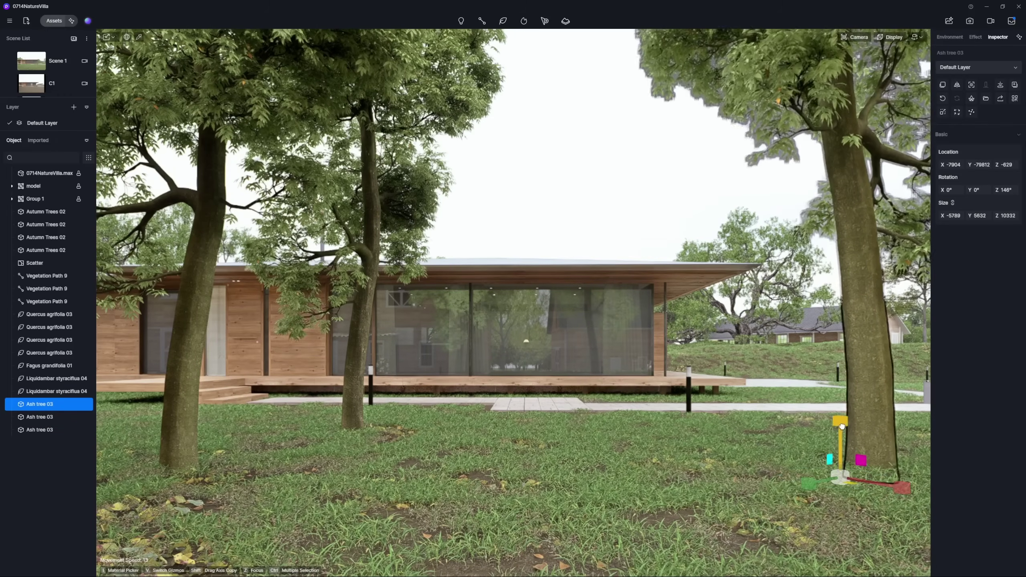
drag(793, 478, 779, 477)
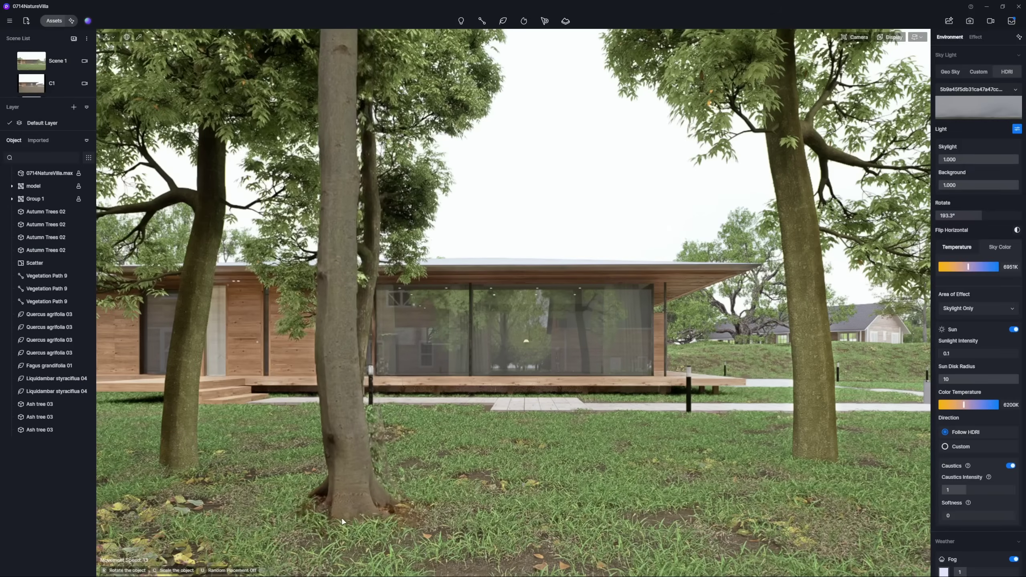
click(311, 515)
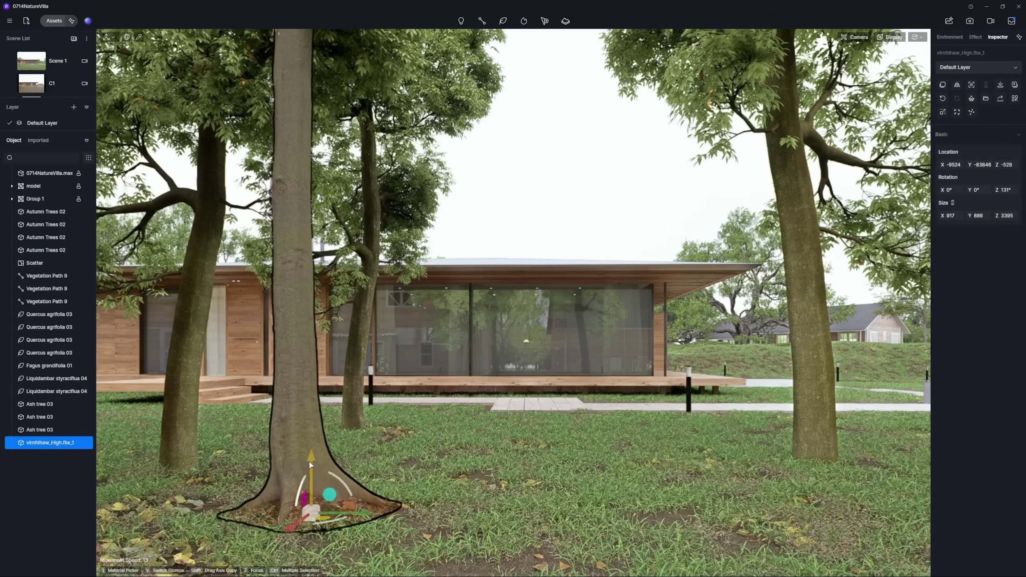
click(945, 172)
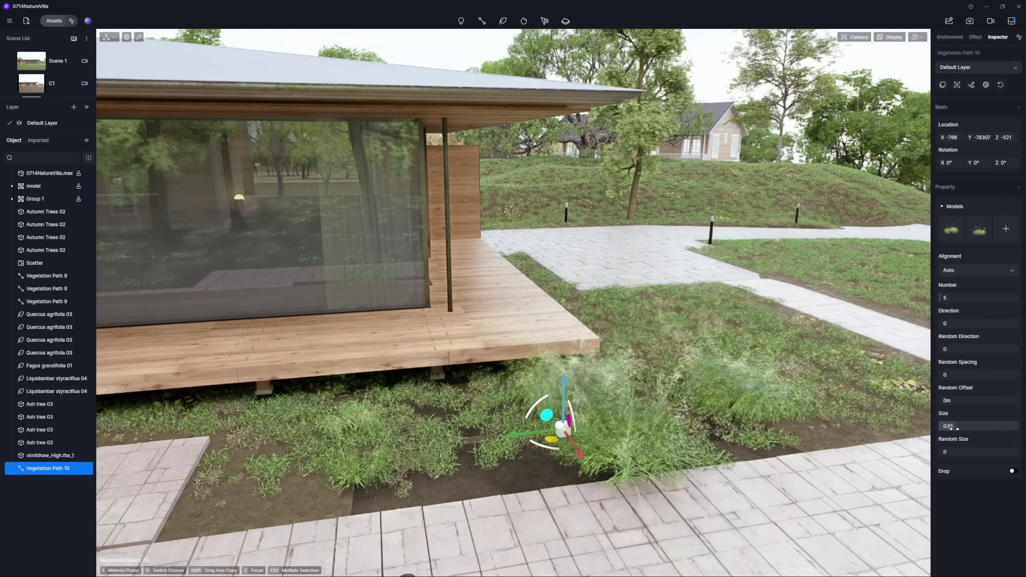
Increase the number, random direction and random offset of the ornamental grass path along the villa's deck, and adjust its random size.
drag(959, 458, 959, 458)
drag(942, 299, 953, 300)
drag(941, 350, 1017, 375)
drag(939, 403, 941, 403)
click(972, 85)
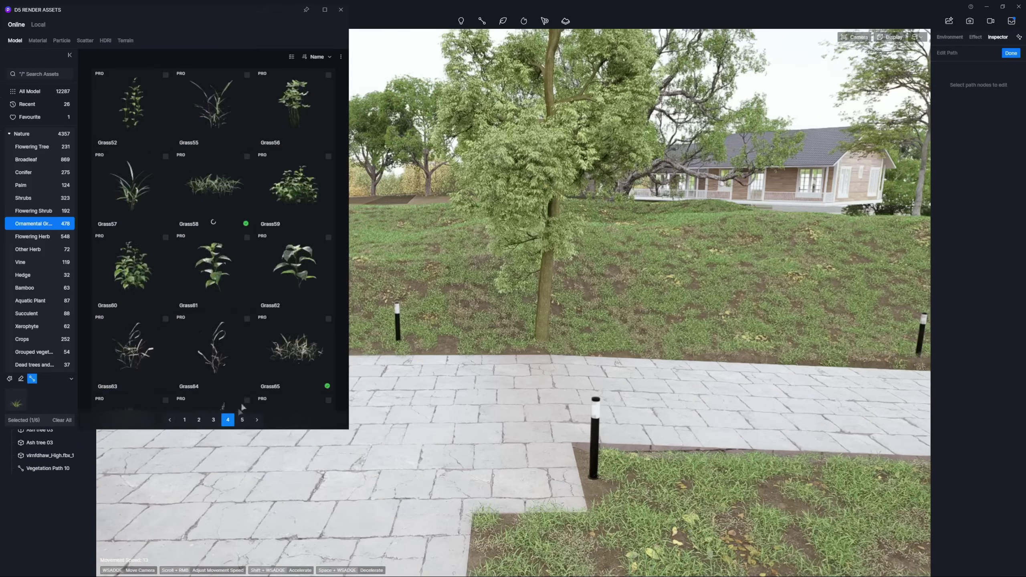
Finish a three-model grass path along the paving's far edge with number 71, size 0.4, random size 0.15 and maximum random spacing.
click(1011, 53)
drag(943, 325, 994, 325)
click(964, 455)
text(0.4)
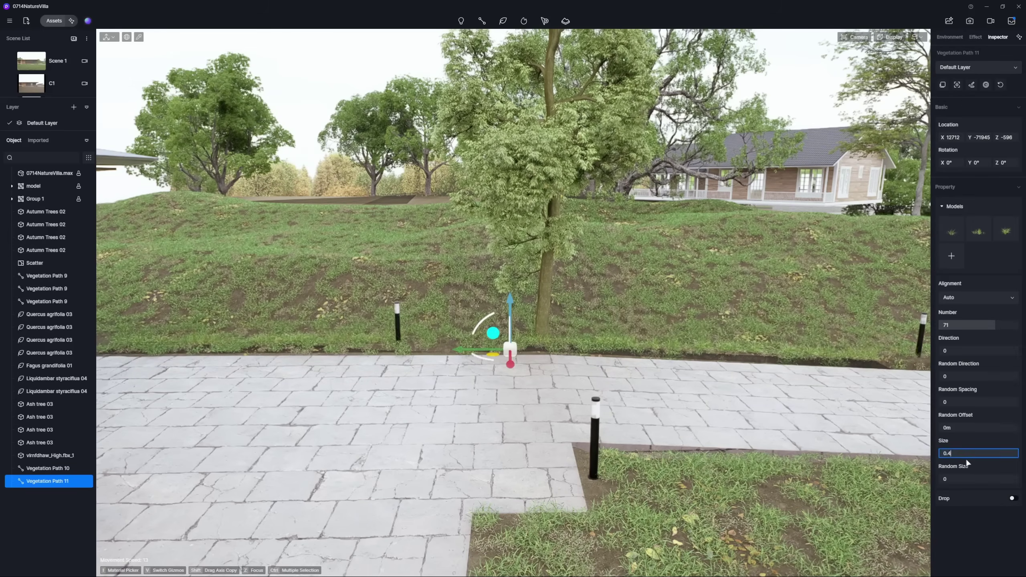
click(949, 480)
text(0.15)
drag(943, 402, 1018, 402)
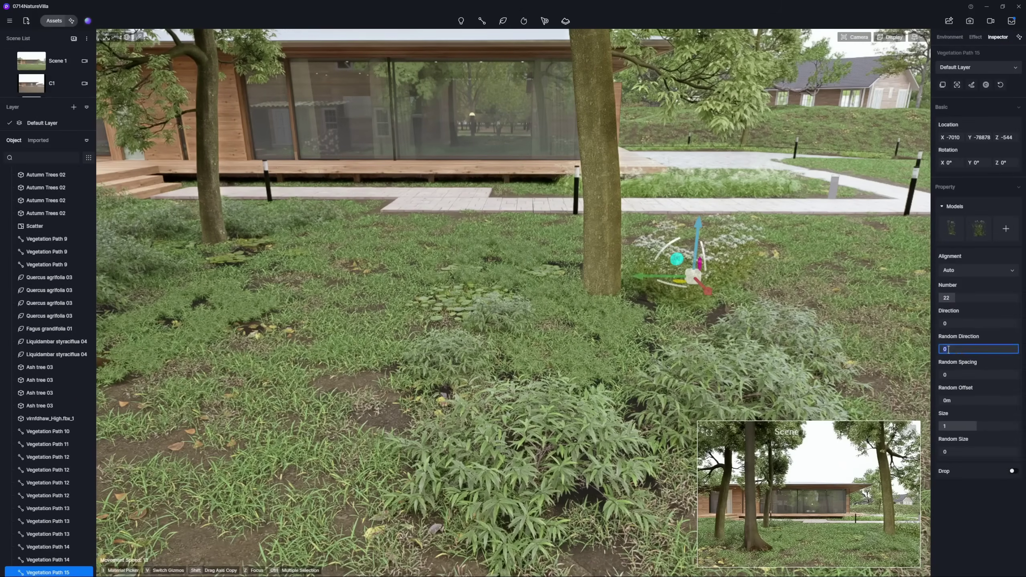
Reposition the white-flower vegetation paths on the foreground lawn and fit their height to the ground.
right_drag(710, 254, 470, 283)
drag(471, 386, 529, 400)
click(258, 440)
drag(248, 392, 249, 404)
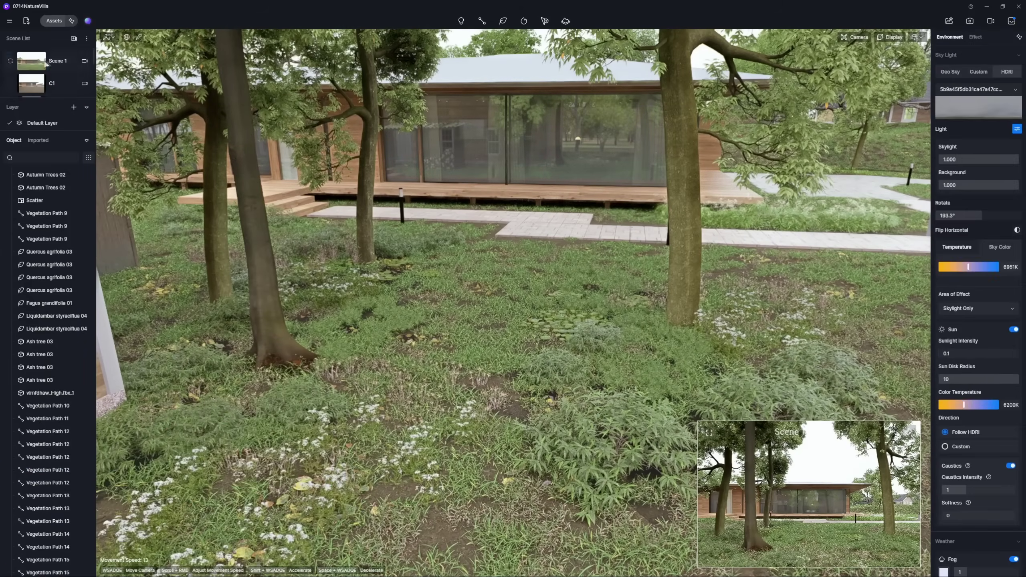
Create a fallen-leaves path across the Scene 1 lawn with number 100, random direction 1, random spacing 0.8 and random offset 0.87 m.
click(45, 64)
click(503, 21)
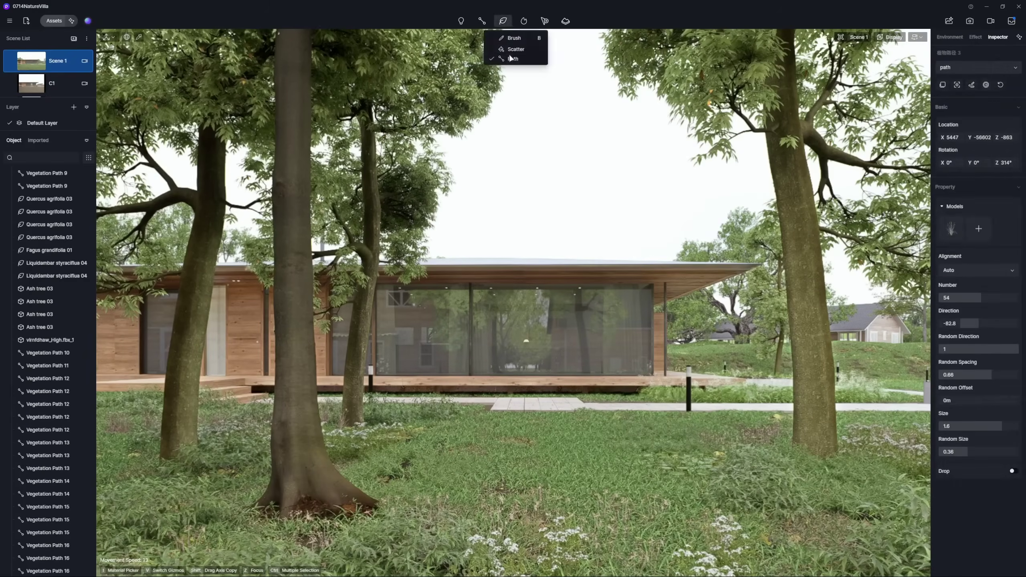
click(511, 58)
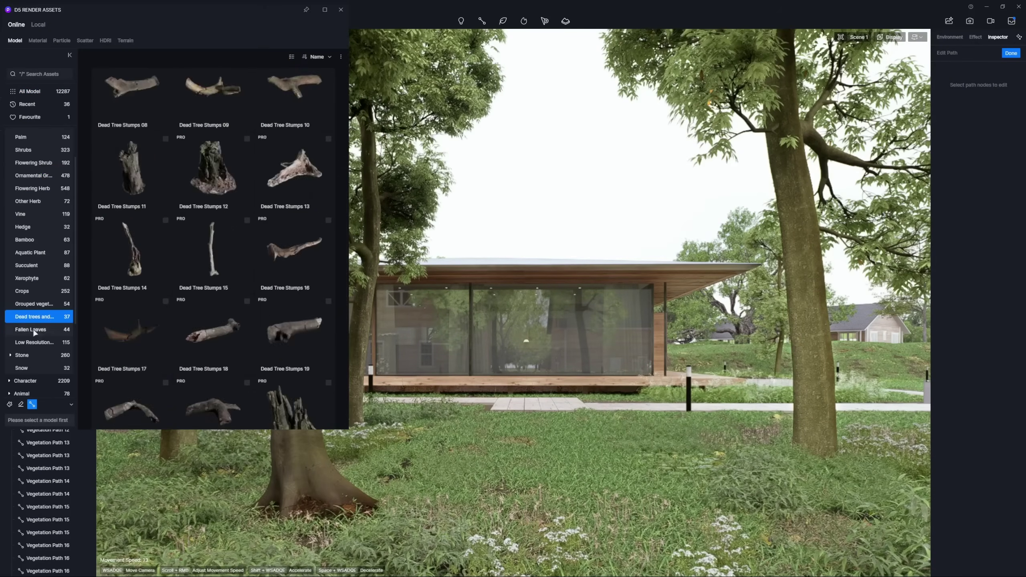
click(34, 331)
click(222, 193)
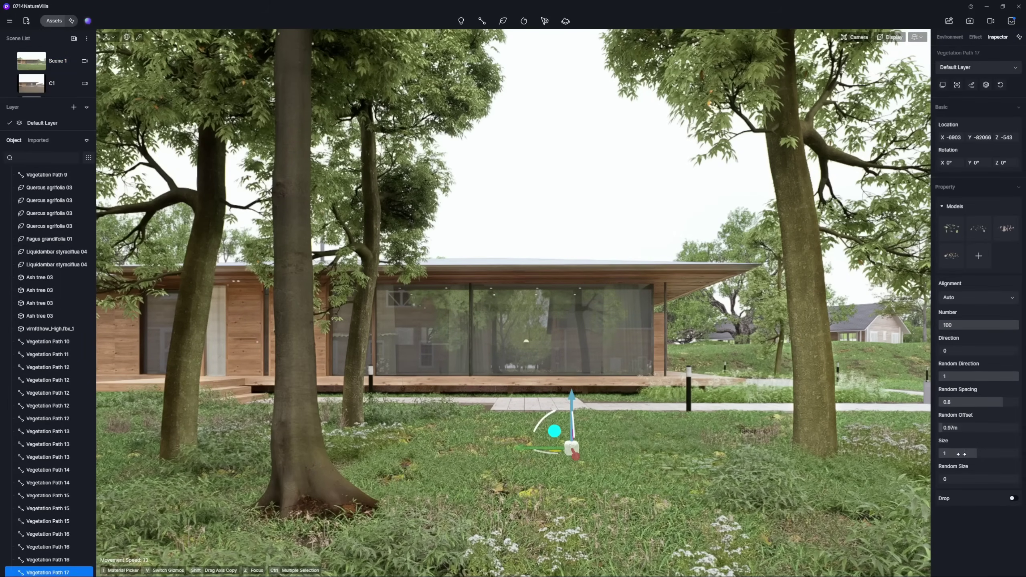
click(619, 442)
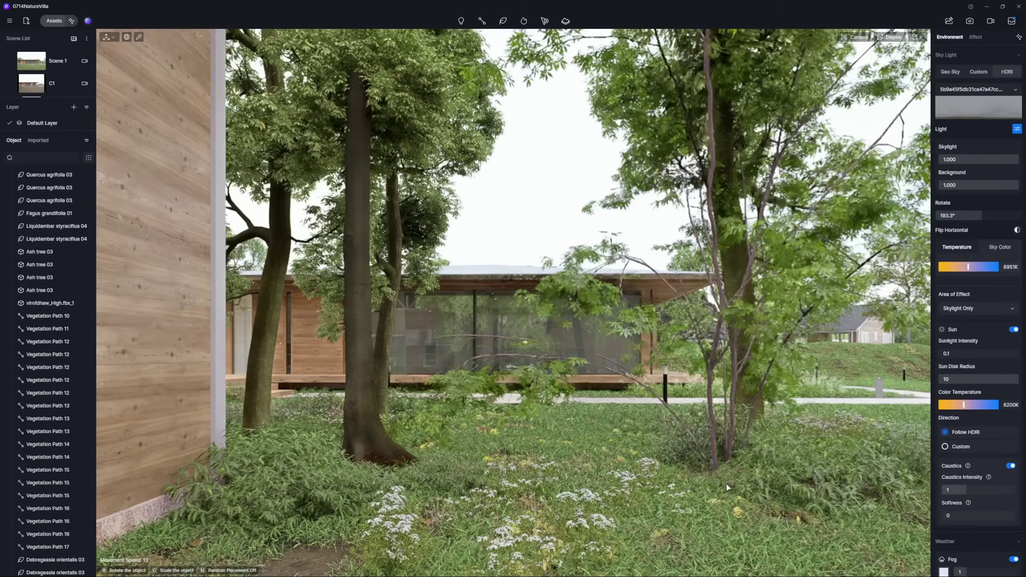
Place a Macropanax rosthornii in front of the ash tree at the villa's open corner and shift it outward to frame the Scene 1 view.
click(731, 491)
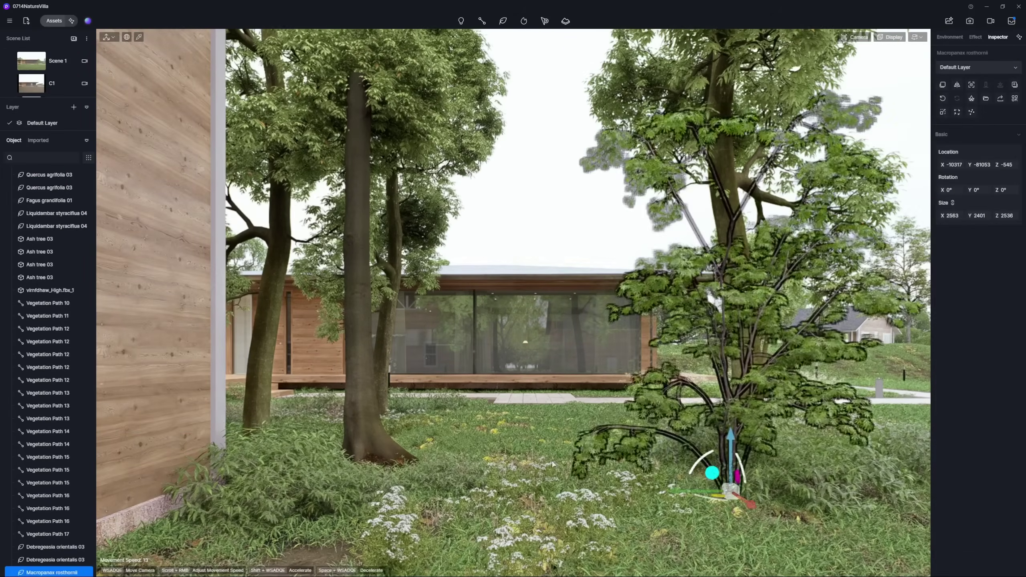
click(873, 566)
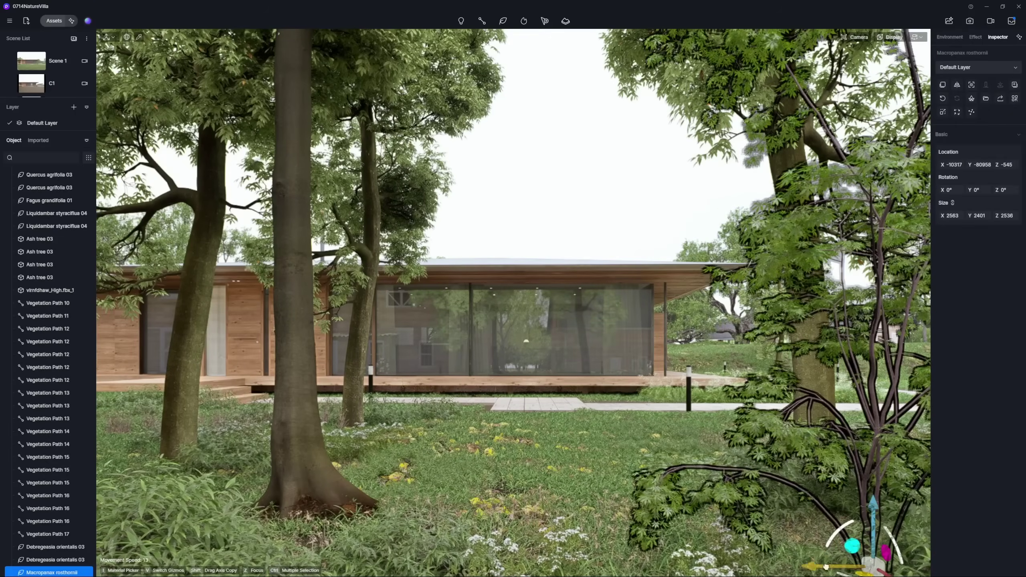
drag(826, 567, 930, 568)
Add another Debregeasia orientalis 03 shrub and a Cinnamomum camphora to the foreground planting in front of the villa.
click(174, 506)
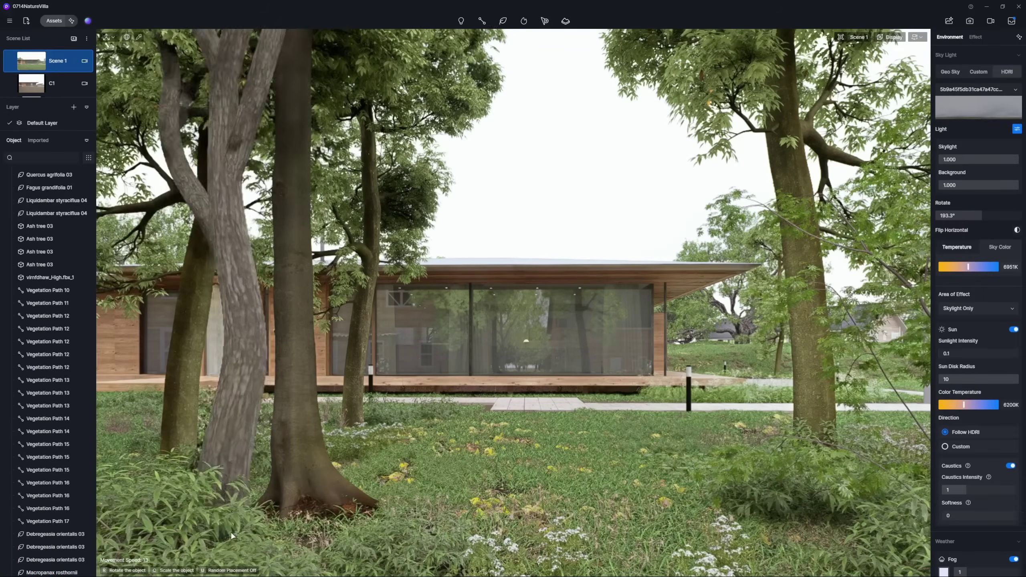
click(786, 510)
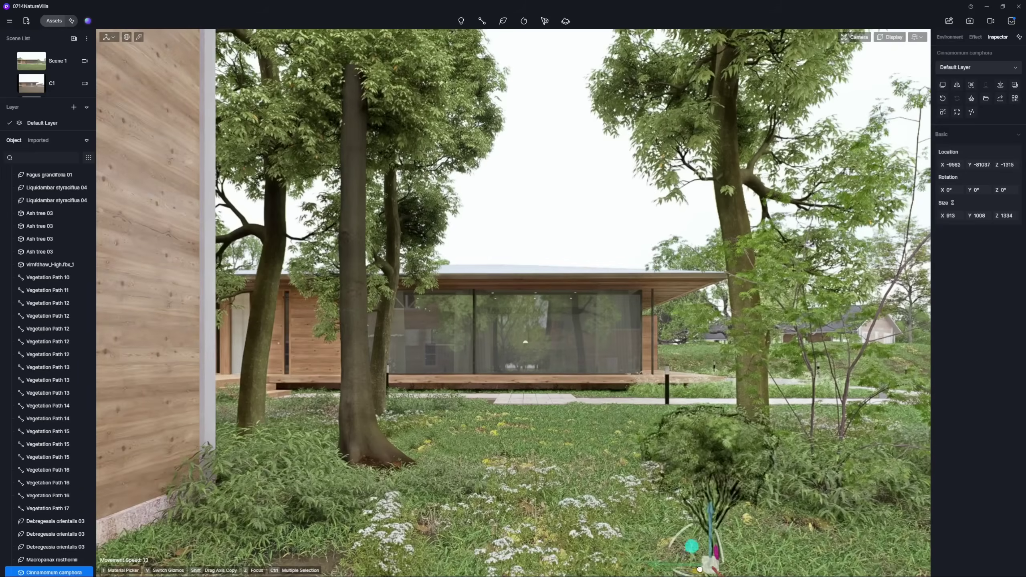
With the Scene 1 preview shown, copy the Debregeasia orientalis 03 shrub across the lawn to the trunks beside the timber wall.
click(85, 60)
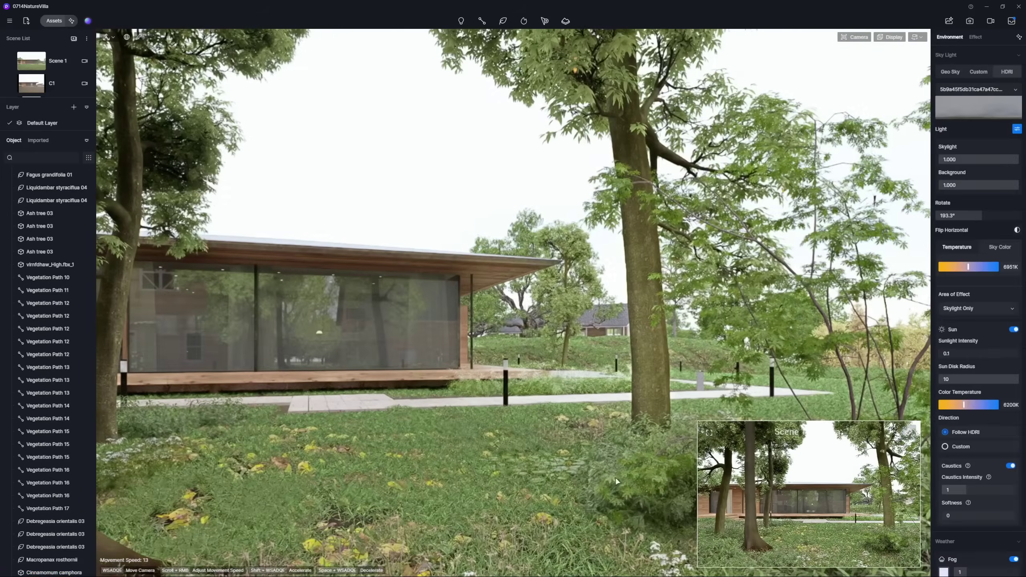
click(516, 481)
scroll(515, 481, down, 5)
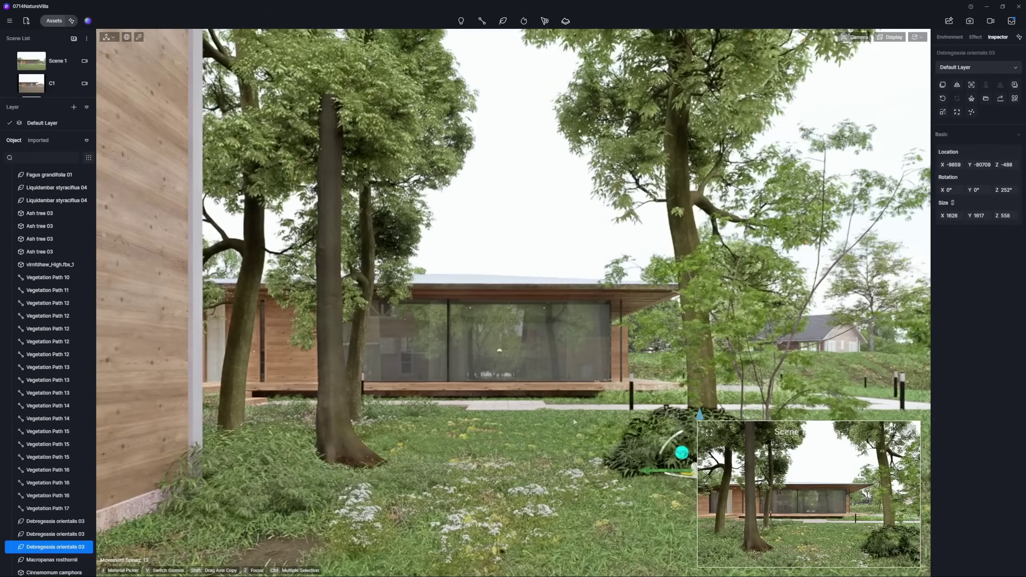
shift+drag(678, 457, 426, 455)
scroll(426, 455, up, 5)
right_drag(359, 471, 242, 471)
drag(591, 487, 358, 543)
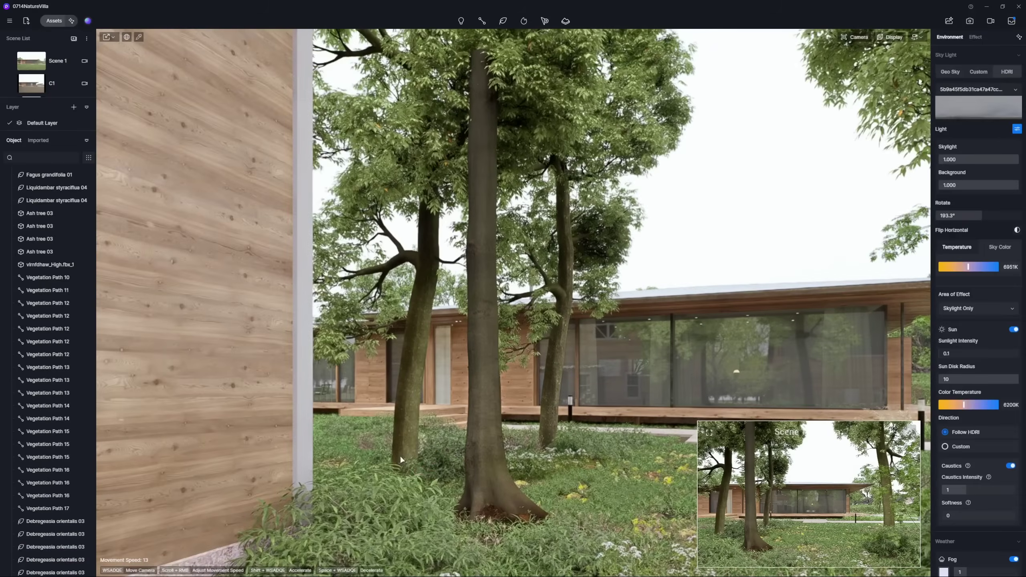
Place further Cinnamomum camphora shrubs beside the timber wall and at the paving near the villa's deck corner.
click(307, 521)
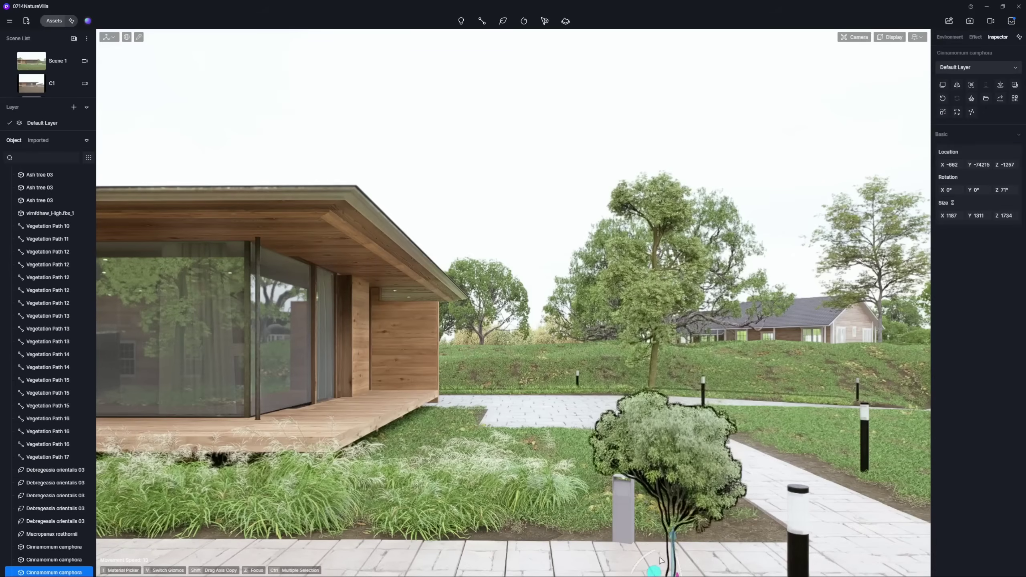
click(675, 497)
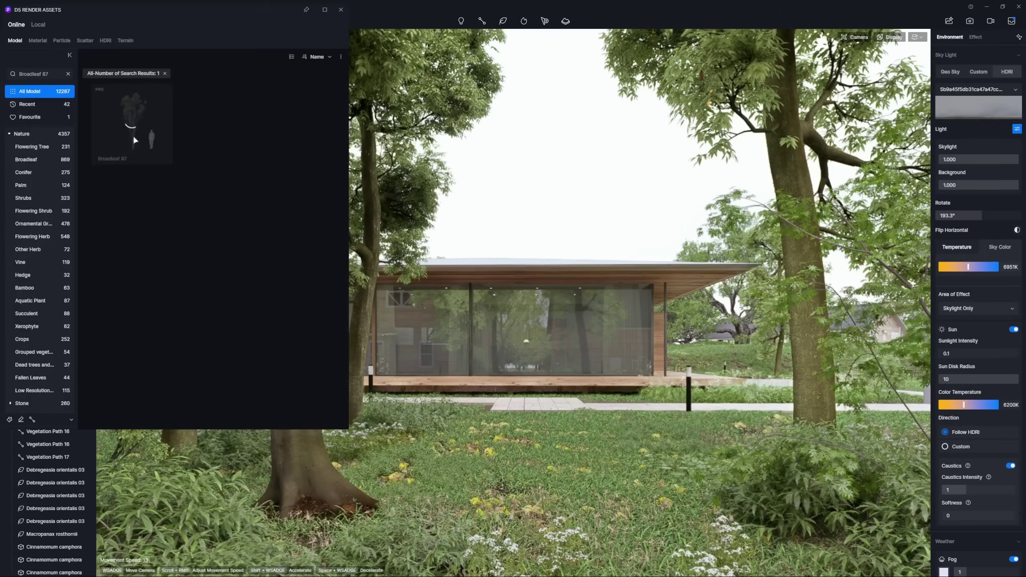
Place Broadleaf 87, Broadleaf 95 and Broadleaf 112 in the planting in front of the timber wall and update Scene 1.
click(133, 140)
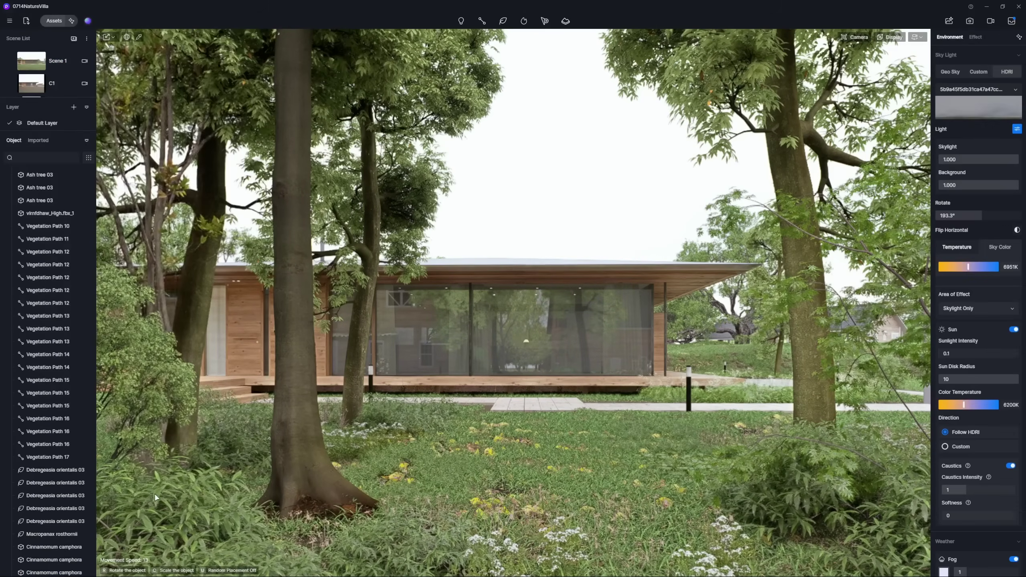
click(138, 477)
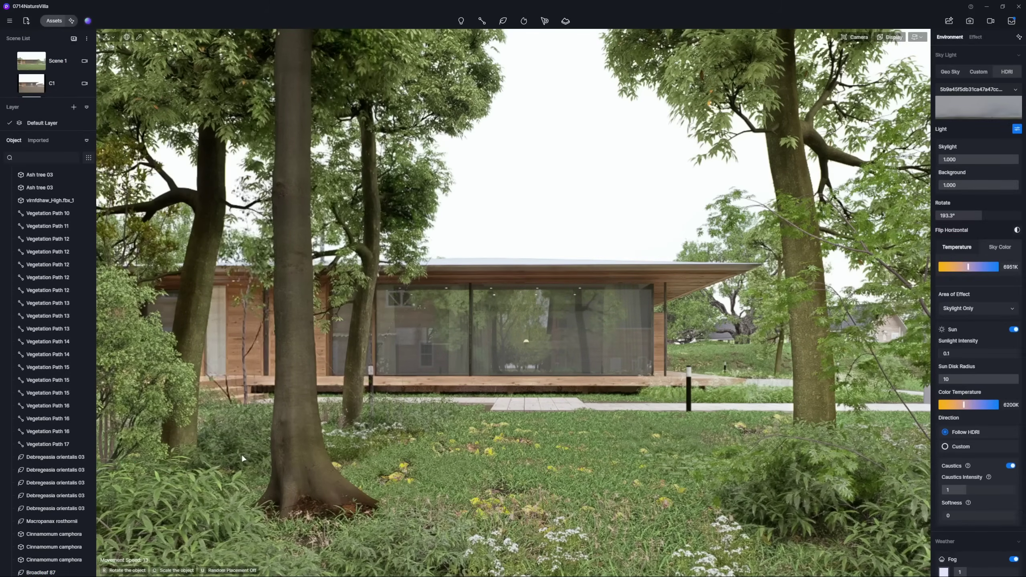
click(243, 456)
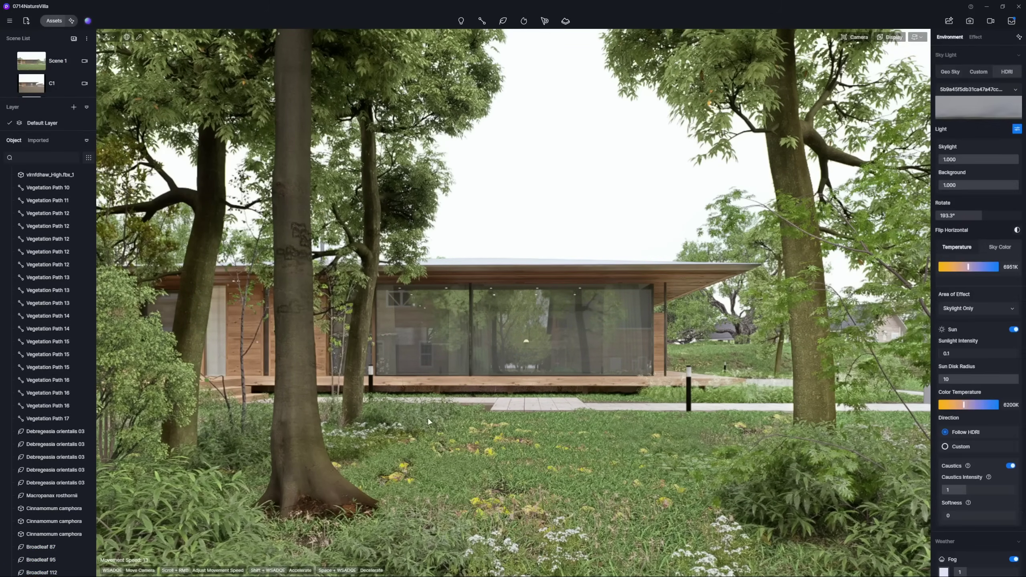
click(262, 420)
click(10, 61)
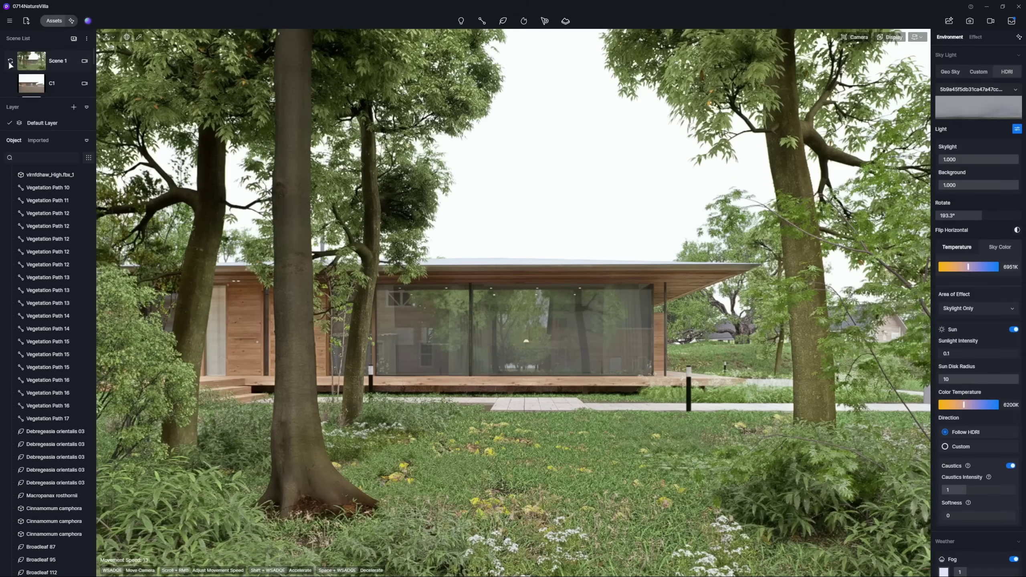
Place the Casual man 230 figure on the paved path in front of the villa's glazing.
click(54, 21)
click(130, 259)
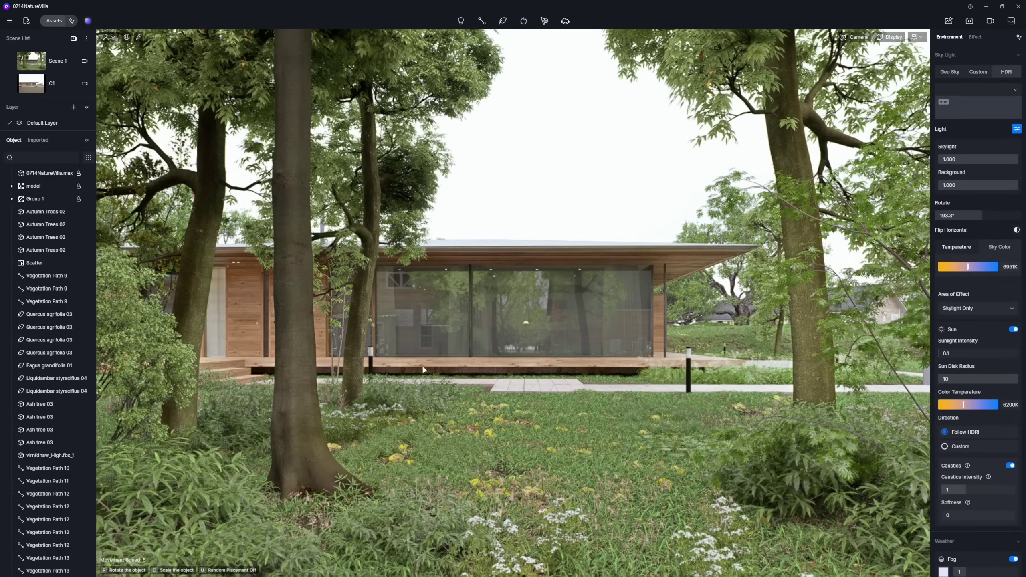
click(461, 387)
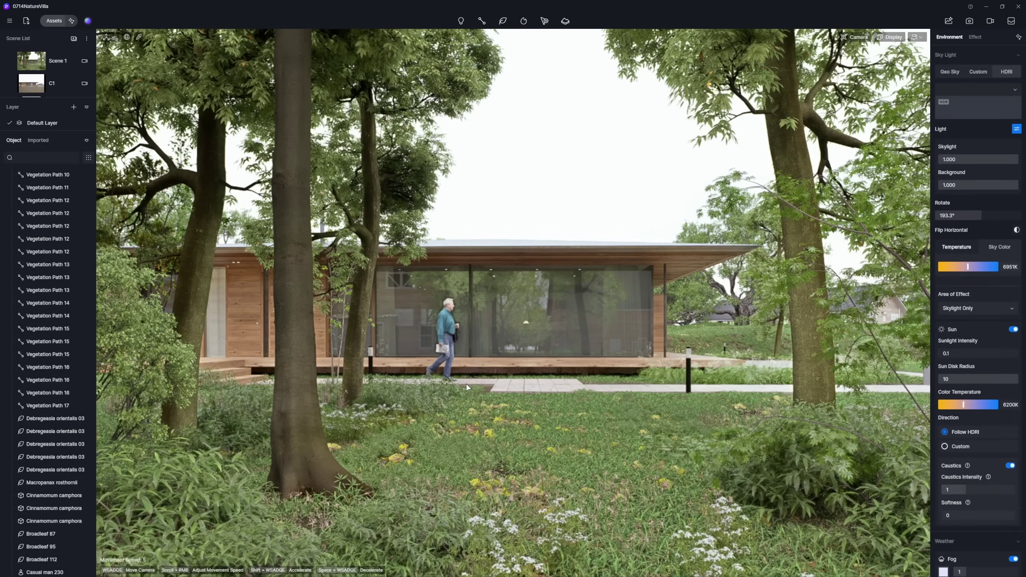
Render the view as a 6k image with the AI Post Channel included and open the result in AI Post-Processing.
click(970, 21)
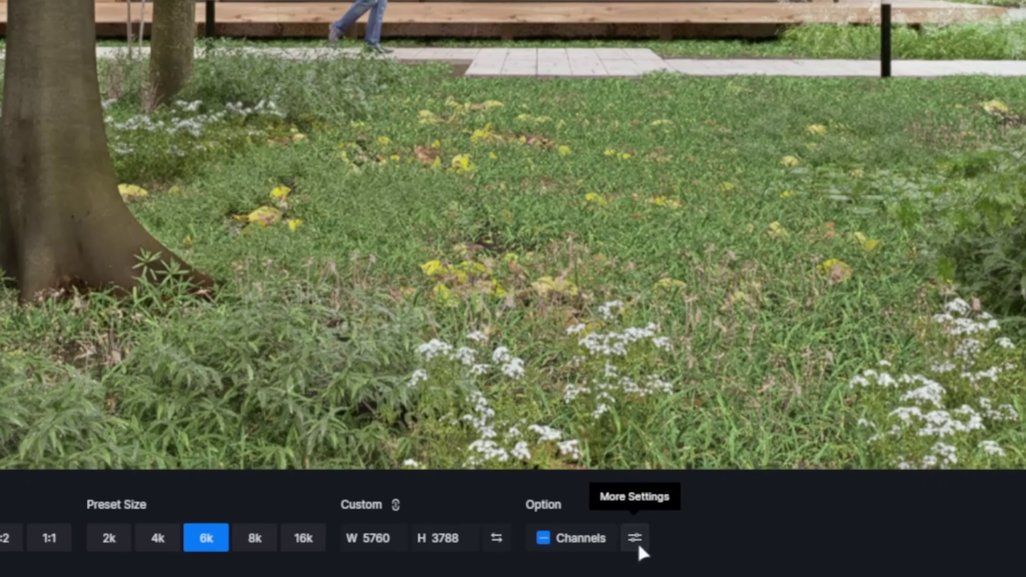
click(565, 559)
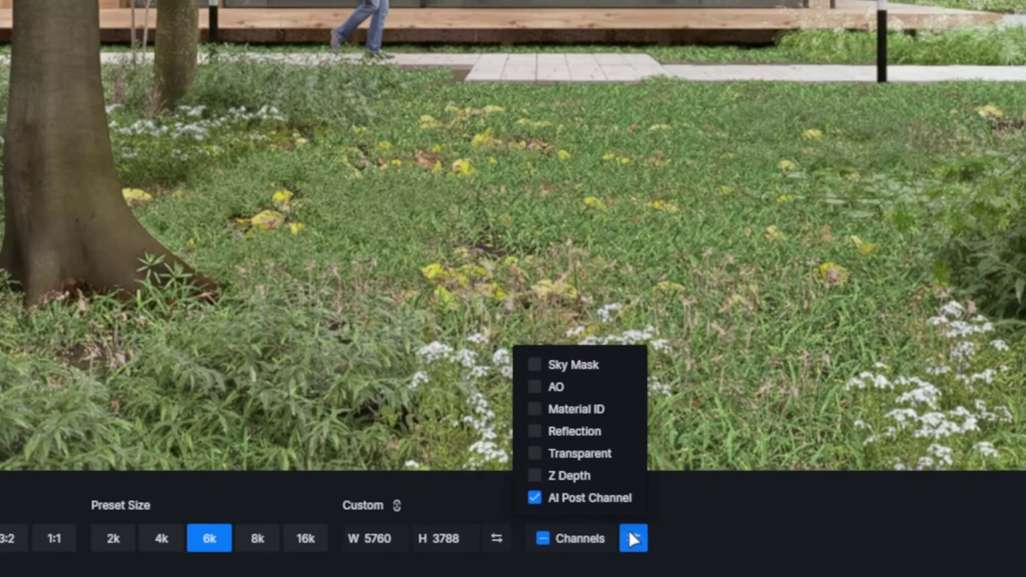
click(635, 537)
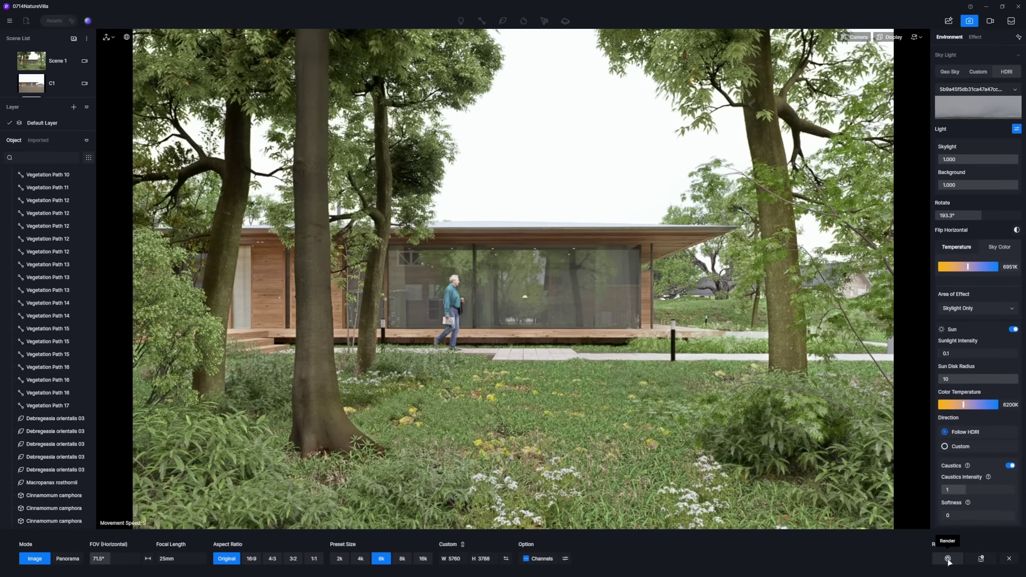
click(948, 559)
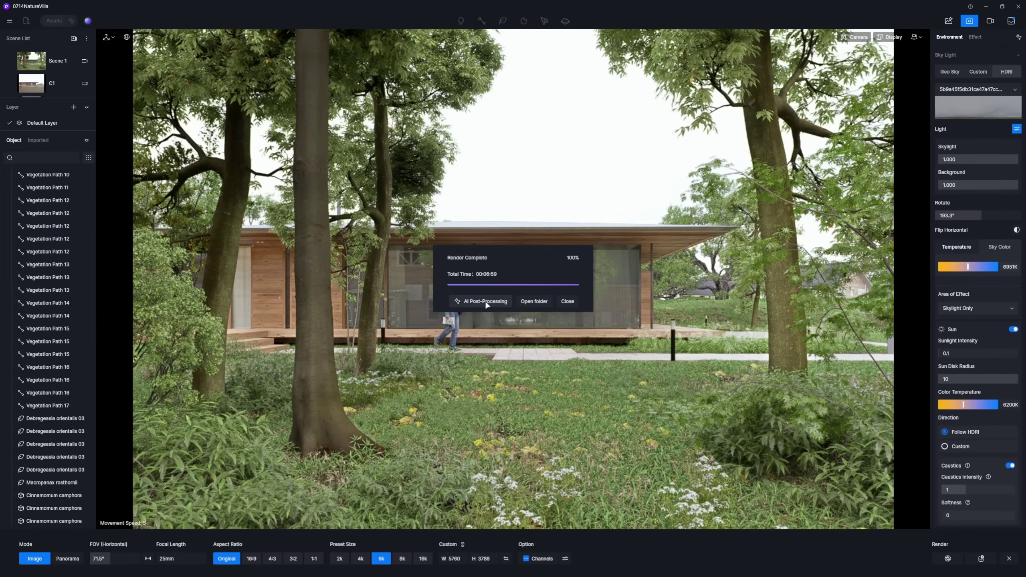
click(485, 301)
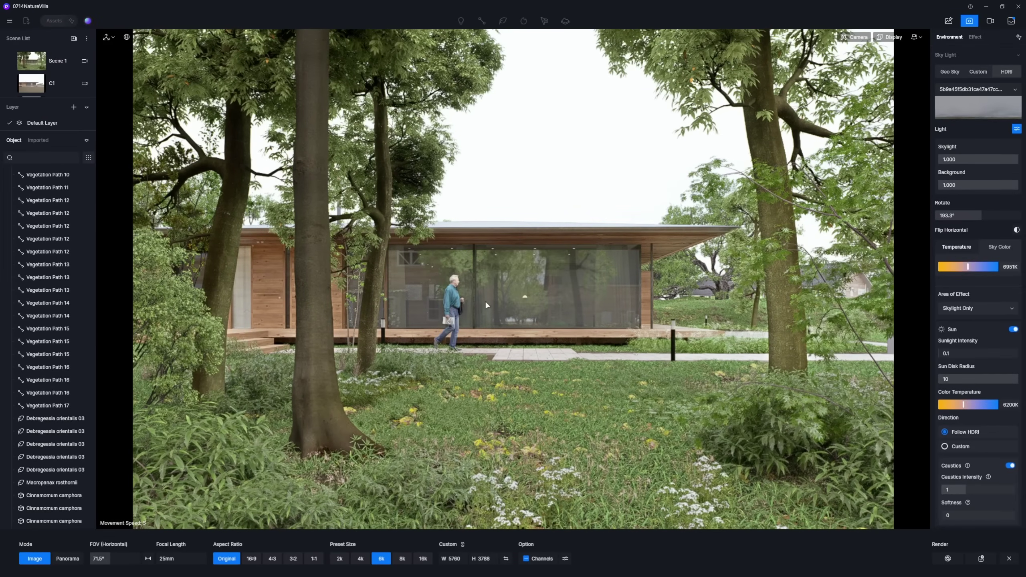
double_click(336, 237)
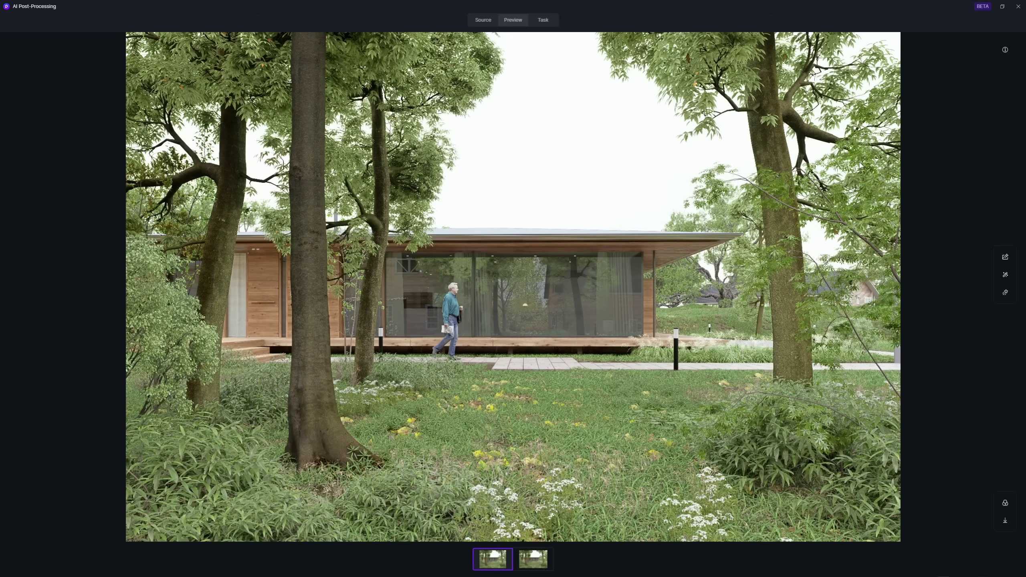
Set up Vegetation inpainting for the render and box-select the lawn and ground planting across the foreground.
click(1005, 293)
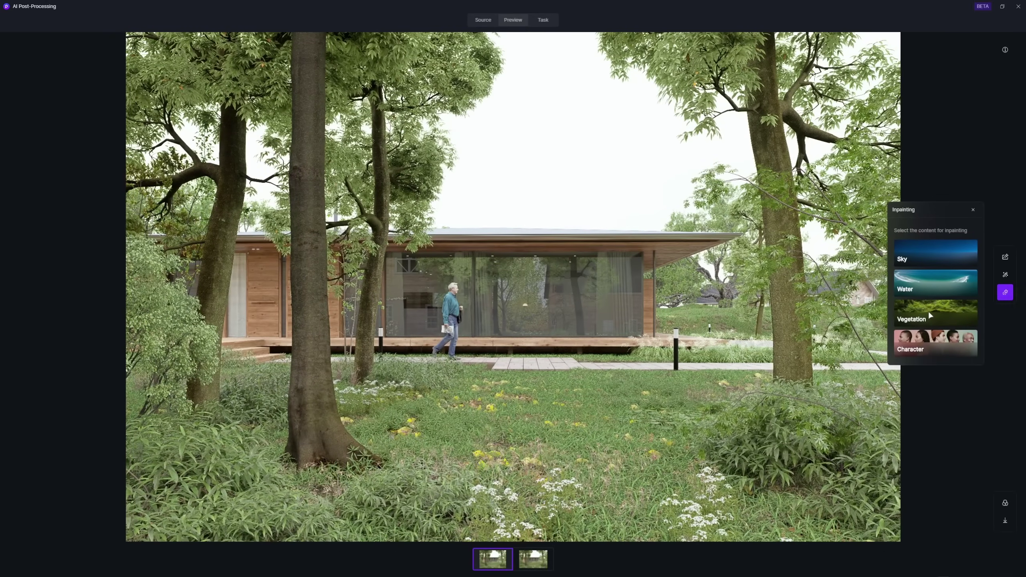
click(930, 315)
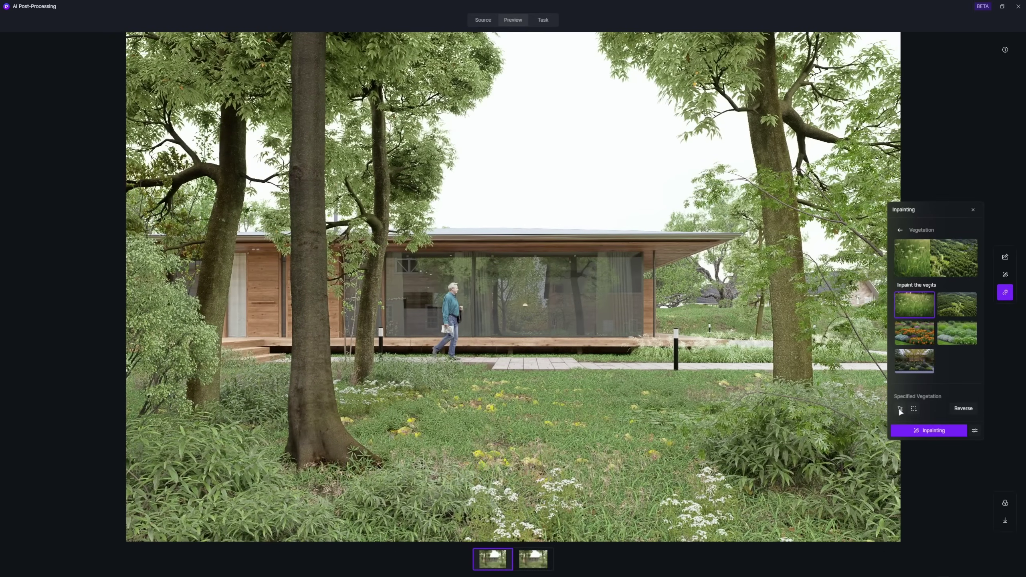
click(899, 407)
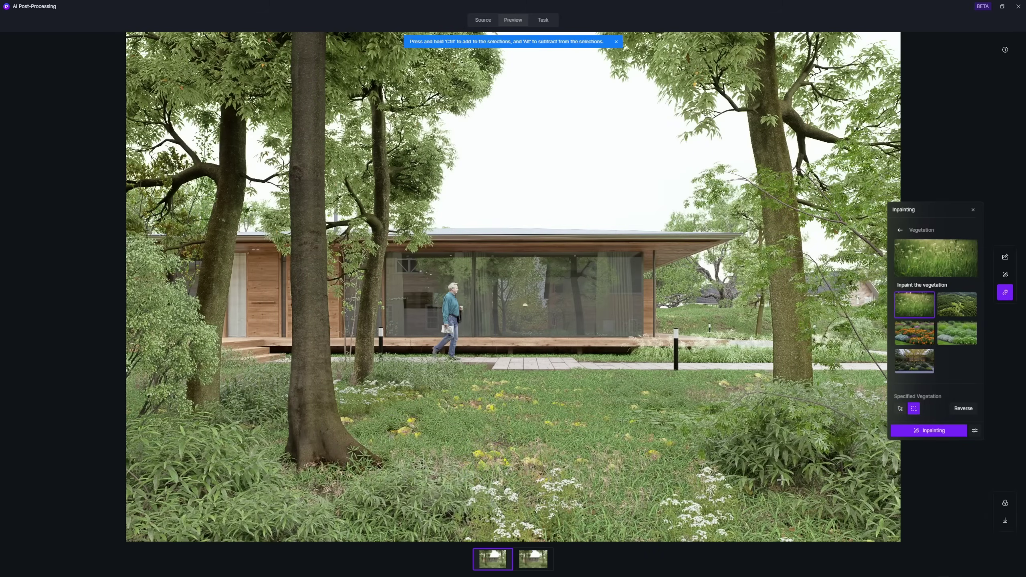
drag(157, 358, 889, 530)
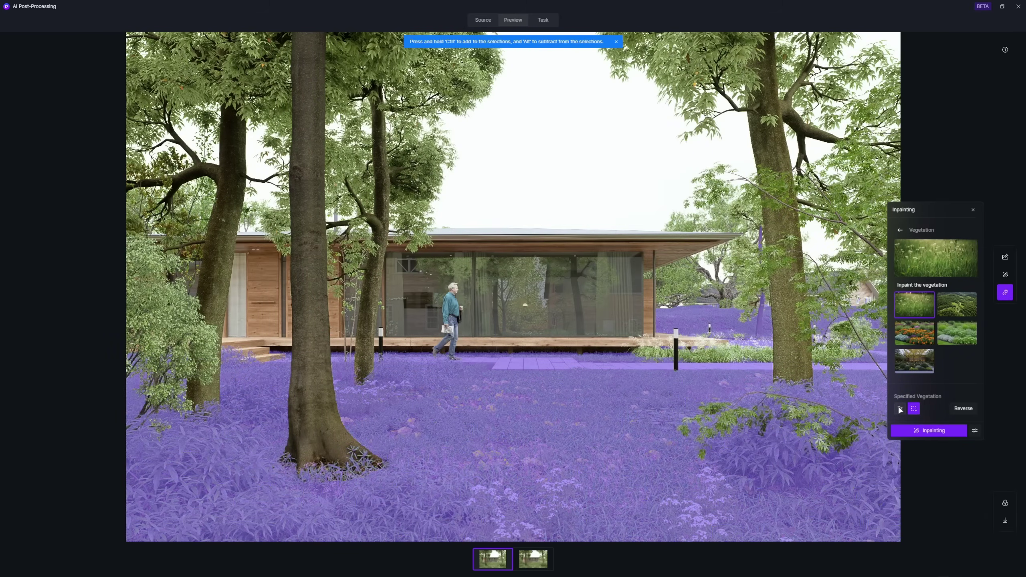
Add the remaining shrubs, tree trunks, branches and canopies to the selection and run the vegetation inpainting.
click(900, 409)
ctrl+click(766, 414)
ctrl+click(789, 360)
ctrl+click(313, 387)
ctrl+click(161, 379)
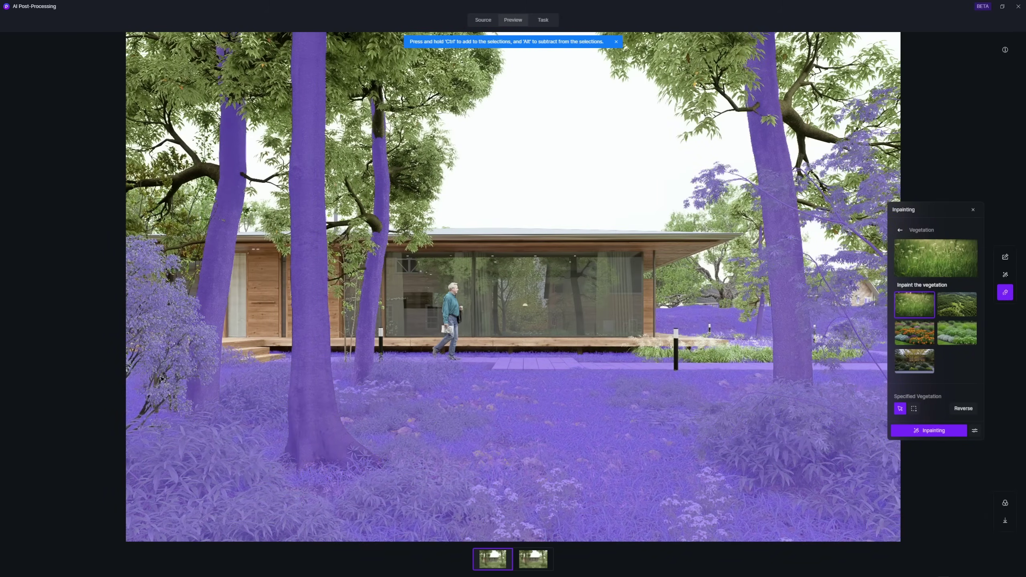
ctrl+click(218, 180)
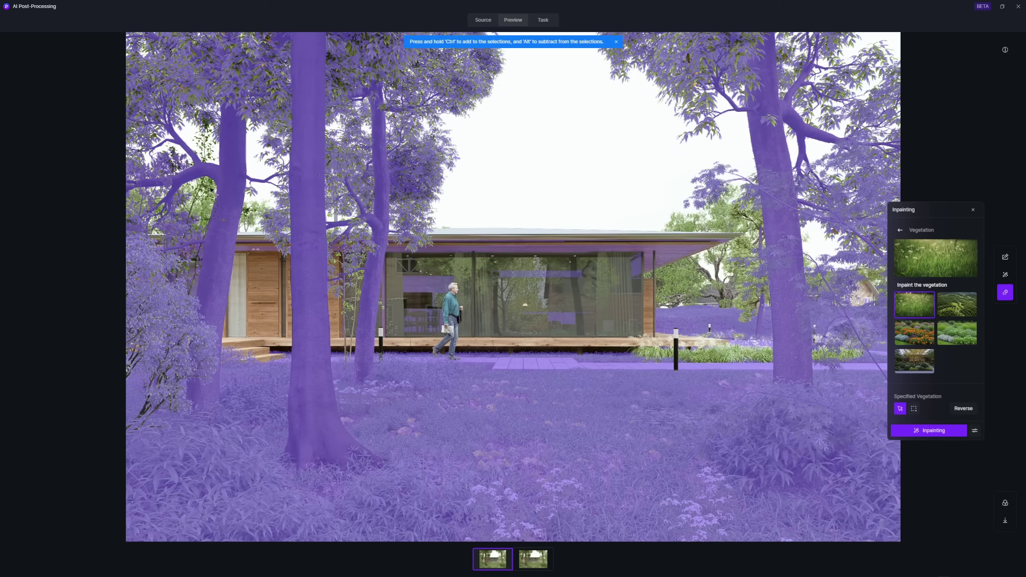
ctrl+click(204, 192)
ctrl+click(158, 425)
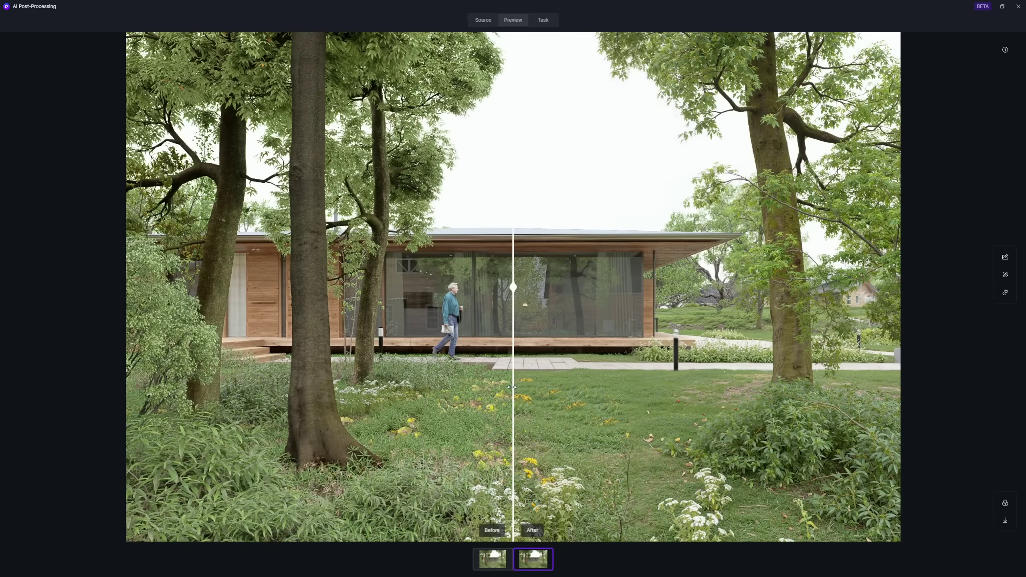
Compare the inpainted image with the original and examine the vegetation detail around the lawn and villa.
drag(512, 388, 123, 400)
scroll(302, 395, up, 5)
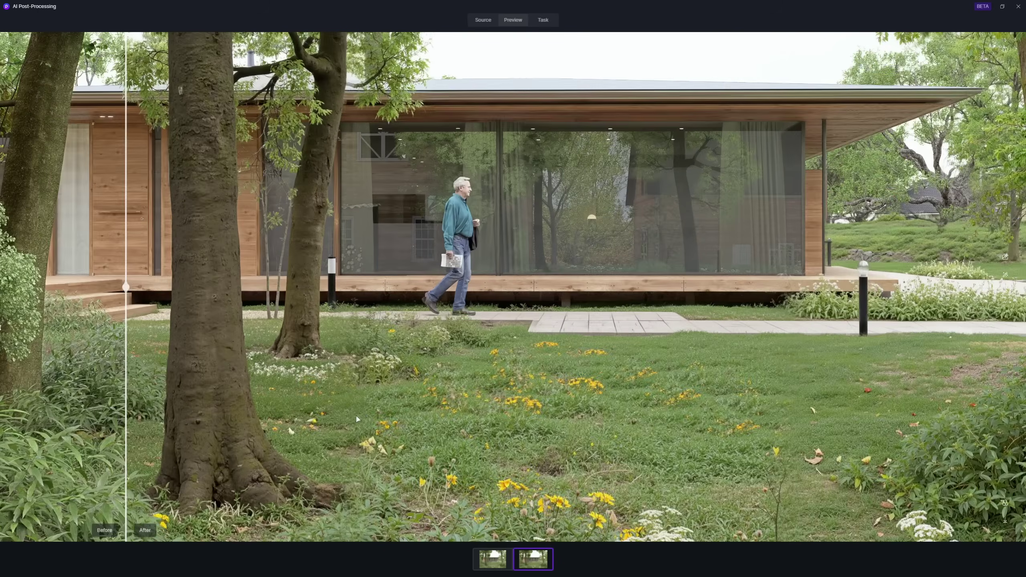
drag(612, 343, 488, 358)
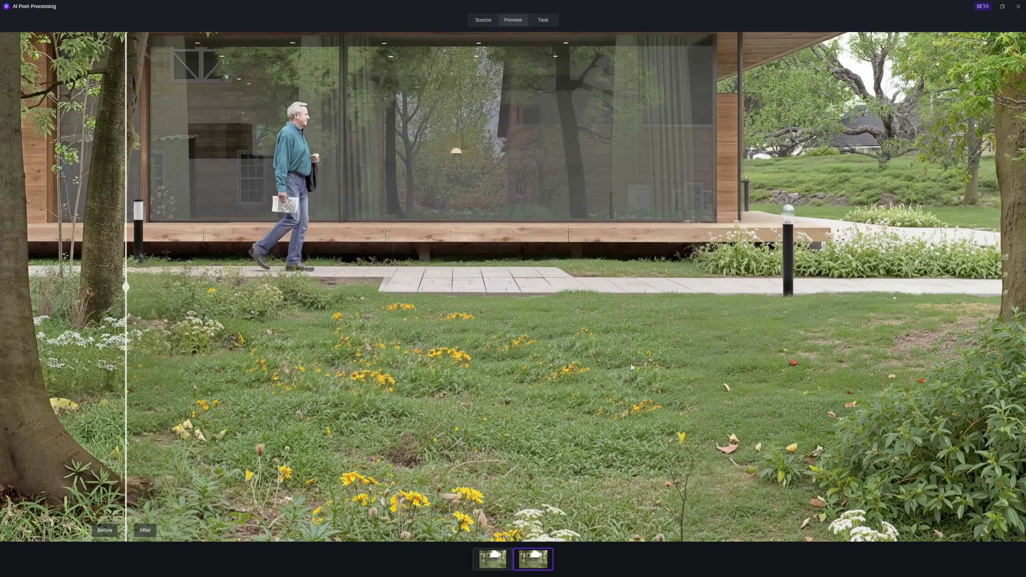
scroll(631, 367, down, 5)
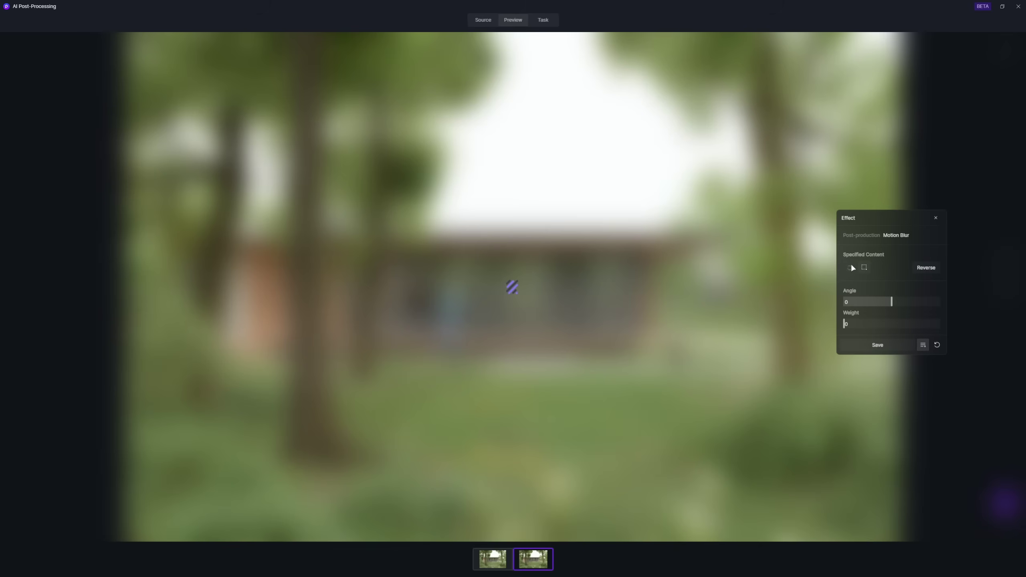
Apply the Motion Blur effect to the walking man and compare the image with the original.
click(850, 267)
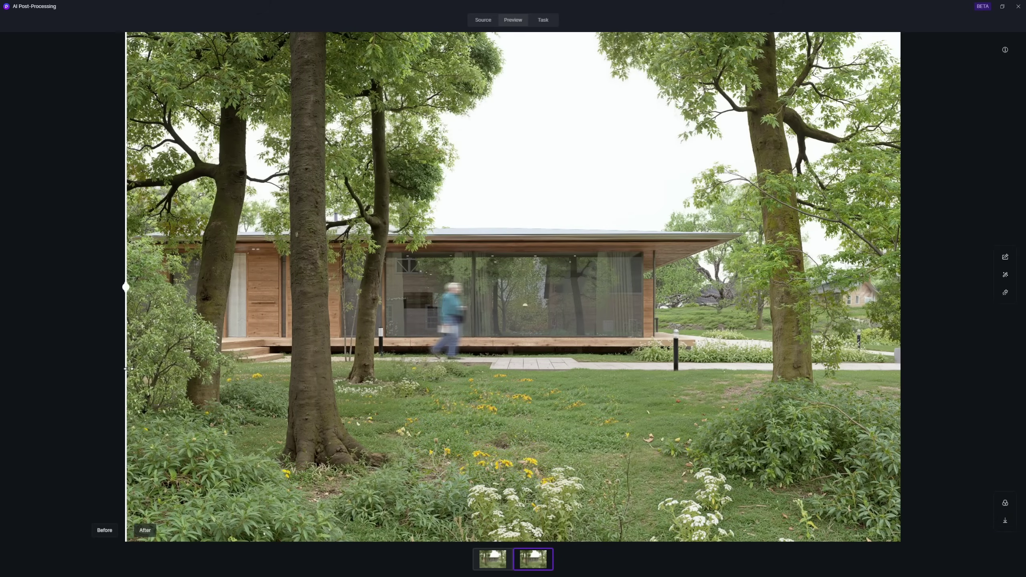
drag(125, 370, 290, 371)
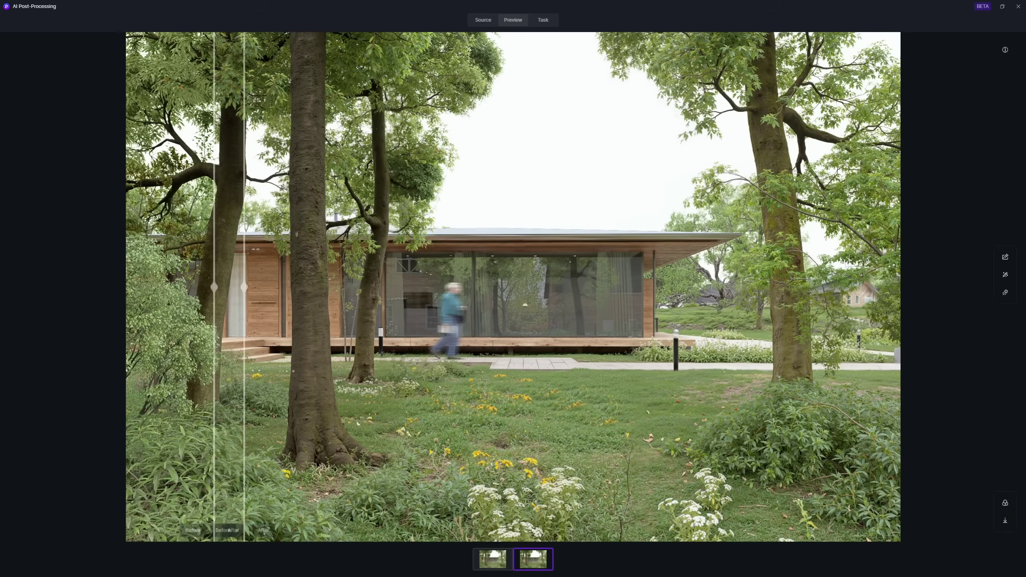